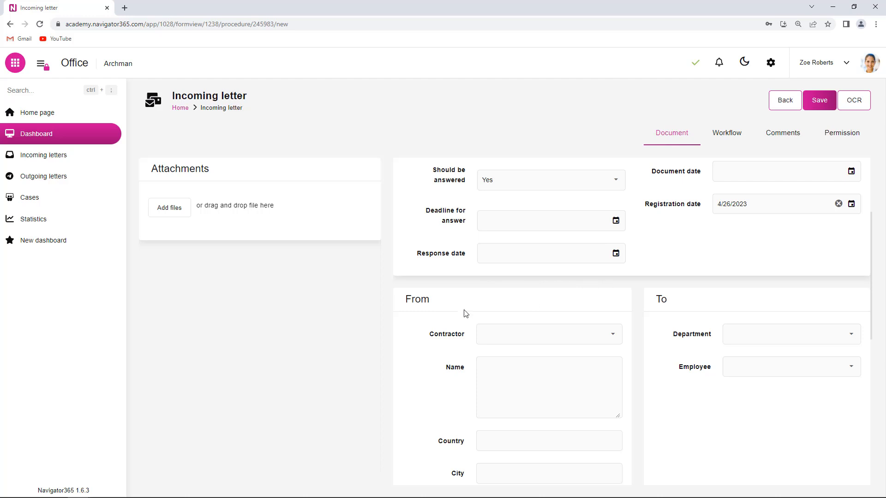
Choose Octopus Energy ltd as the contractor the incoming letter comes from
scroll(466, 311, "down", 1)
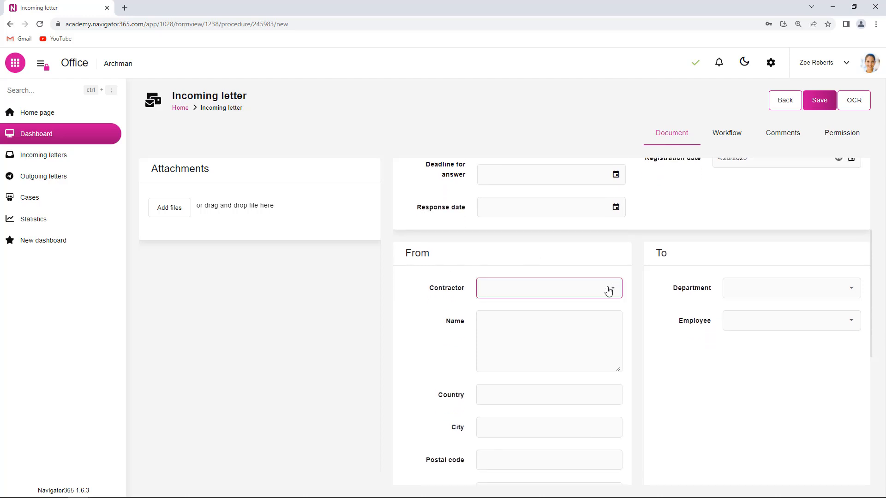
left_click(609, 291)
left_click(525, 403)
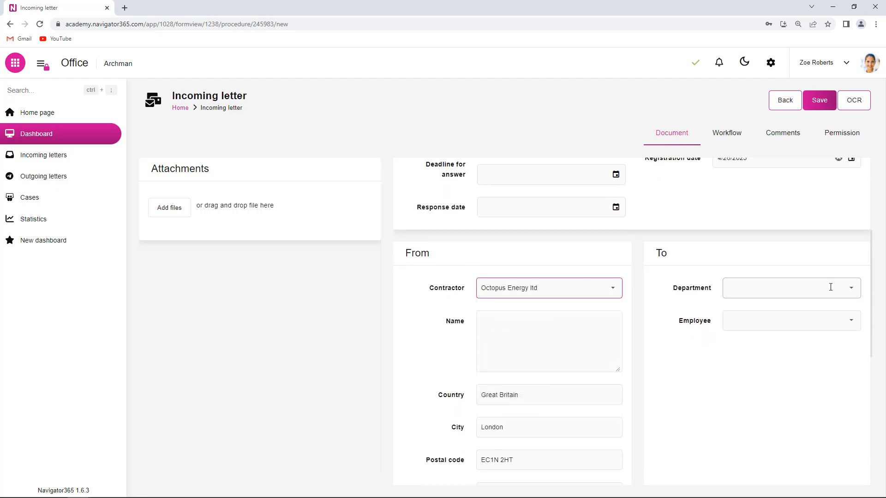
Address the incoming letter to the Controlling Department and select the signed-in user as the receiving employee
left_click(851, 288)
left_click(753, 323)
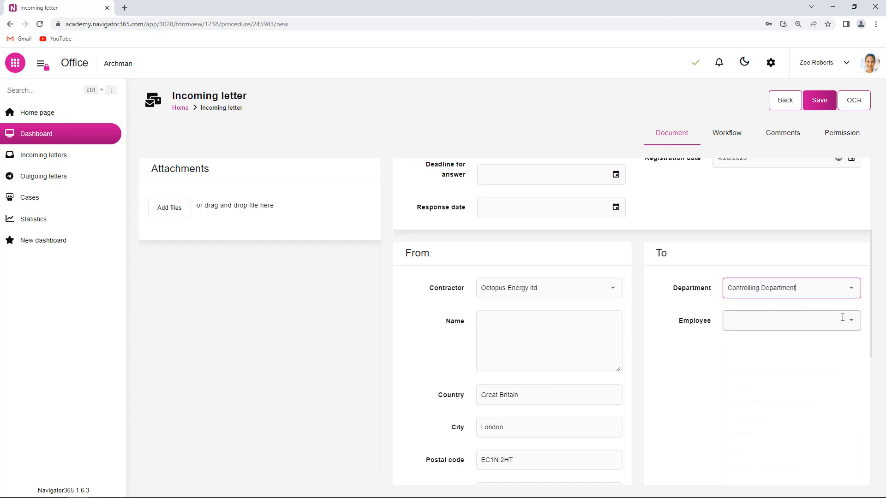
left_click(849, 320)
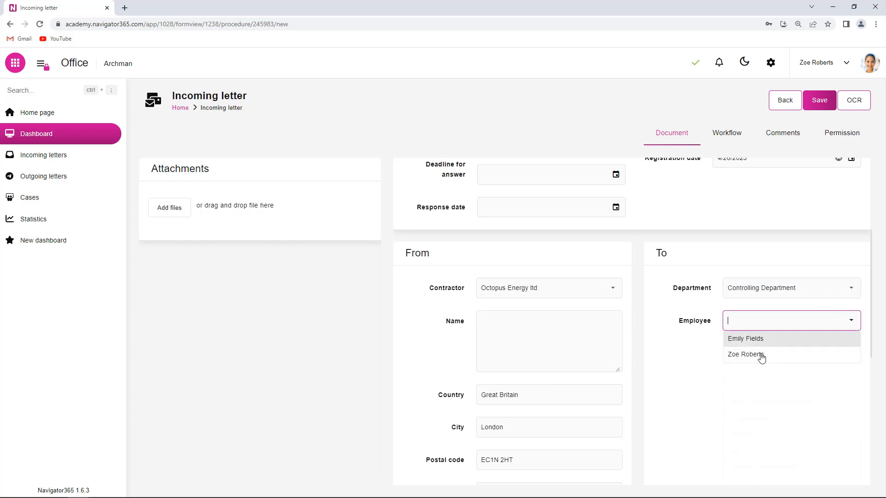
left_click(753, 356)
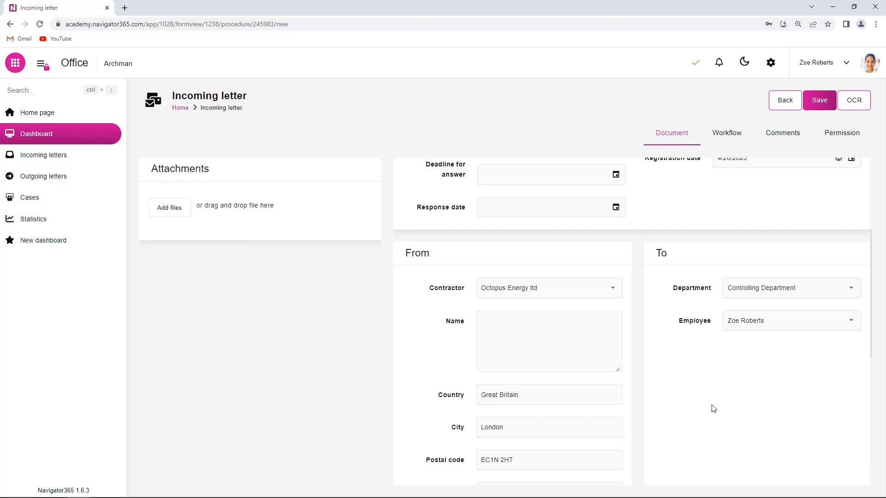
Open the diagram of the process named Incoming process in the app's configuration
left_click(770, 63)
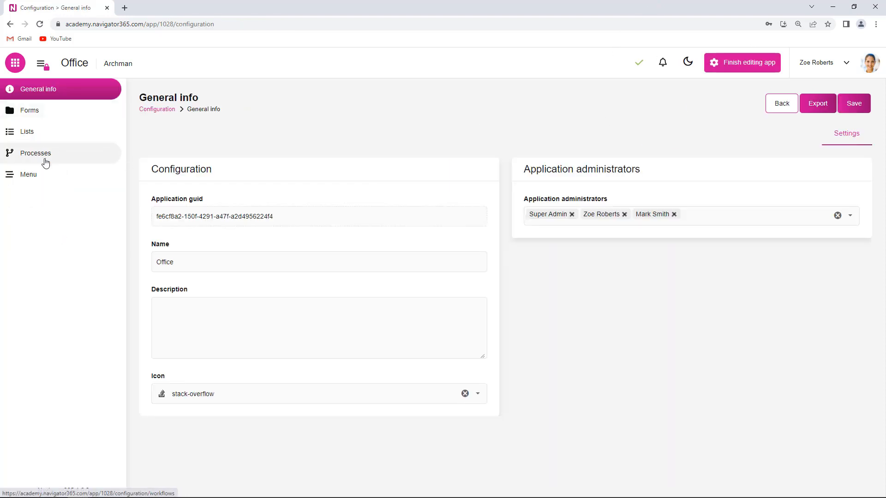
left_click(41, 154)
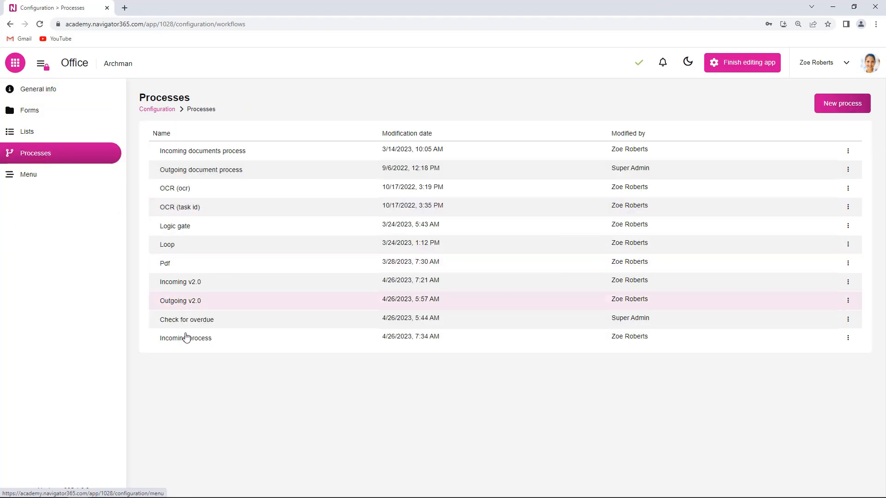
left_click(206, 347)
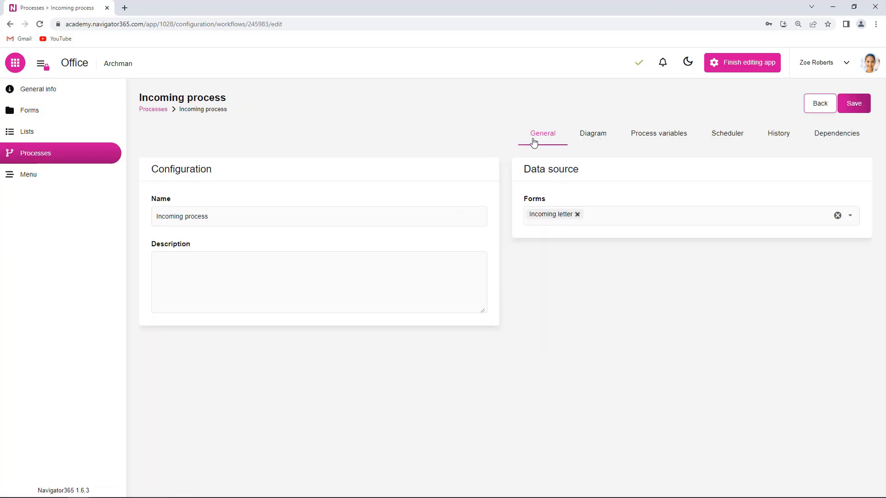
left_click(592, 136)
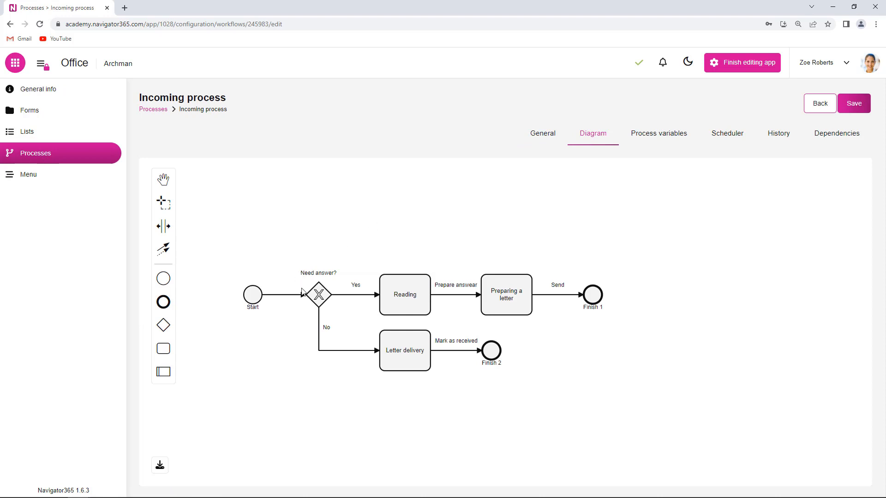
Set the executor of the Reading activity to any user from the Employee field
left_click(408, 296)
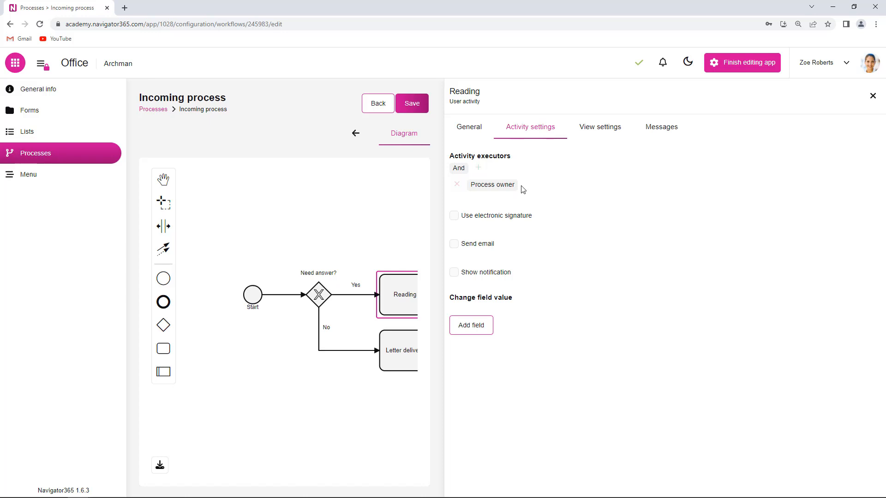
left_click(498, 186)
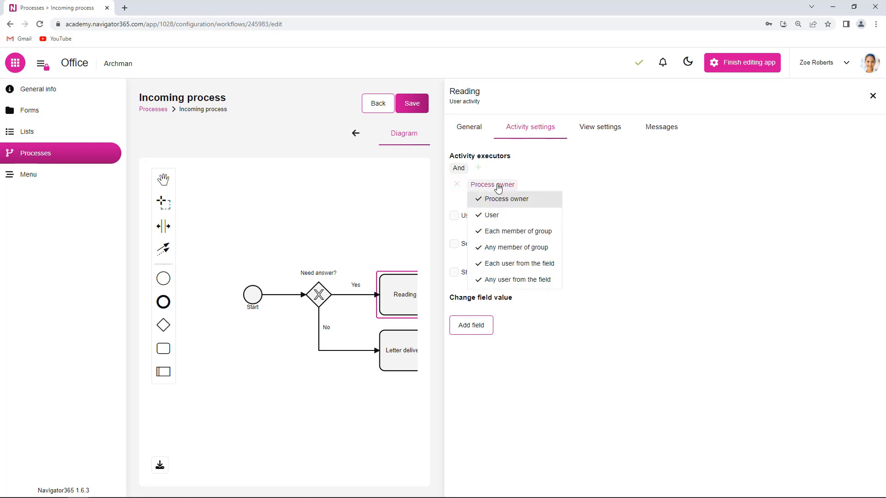
left_click(509, 285)
left_click(573, 188)
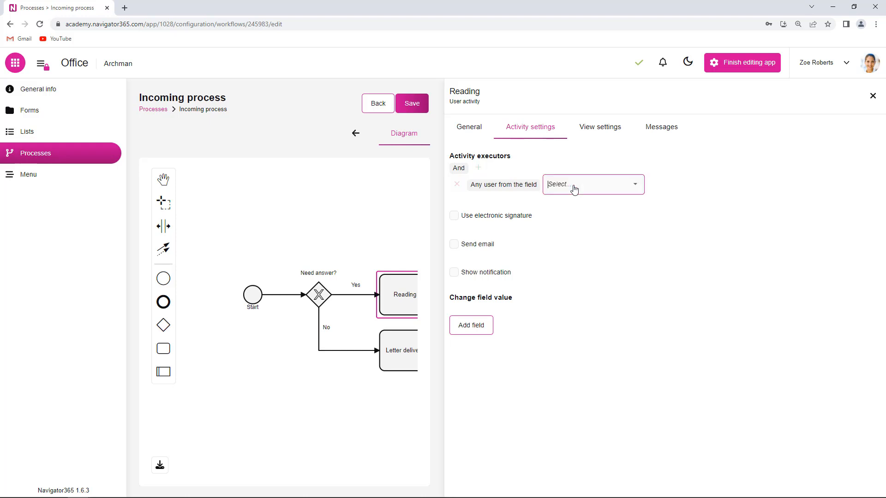
left_click(634, 184)
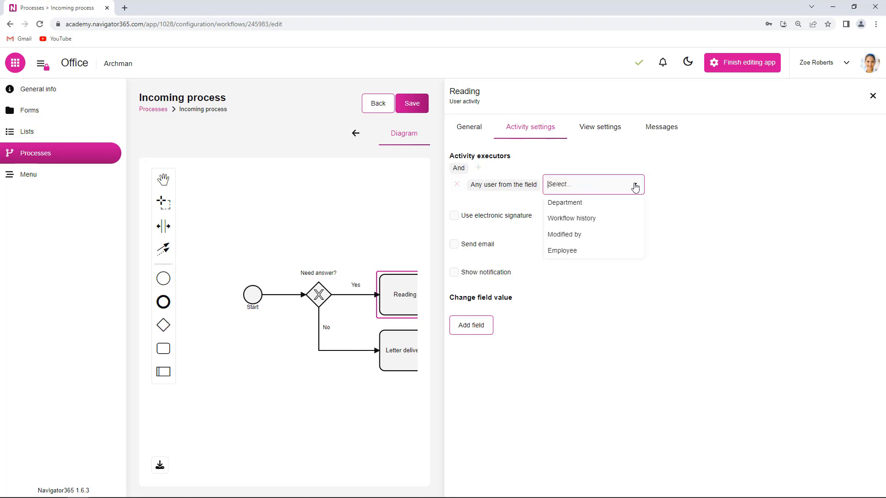
left_click(576, 251)
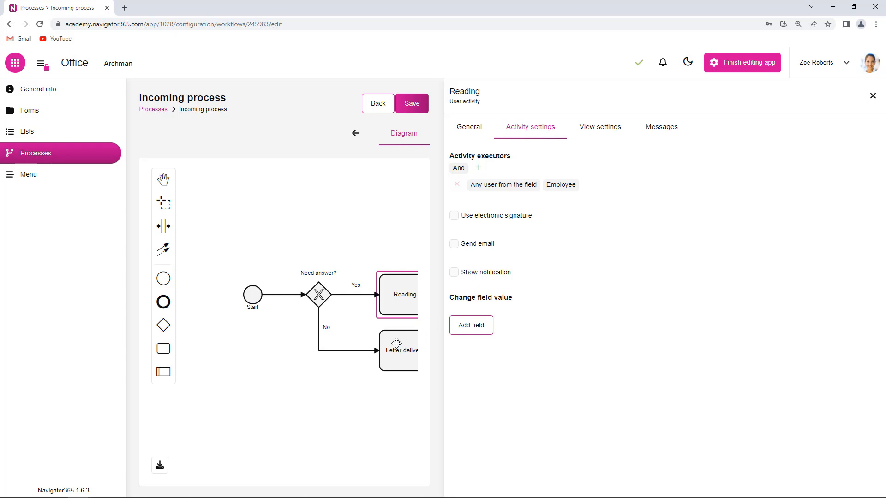
Set the executor of the Letter delivery activity to any user from the Employee field, and save the process
left_click(396, 344)
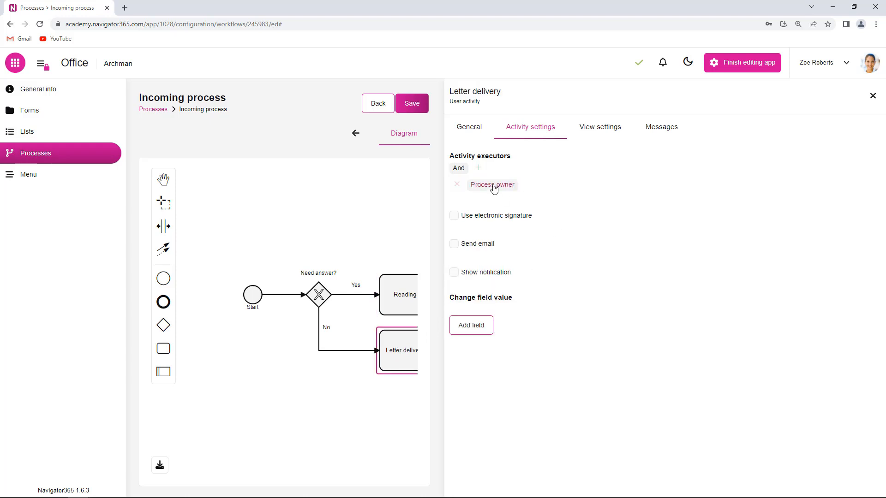
left_click(492, 185)
left_click(517, 280)
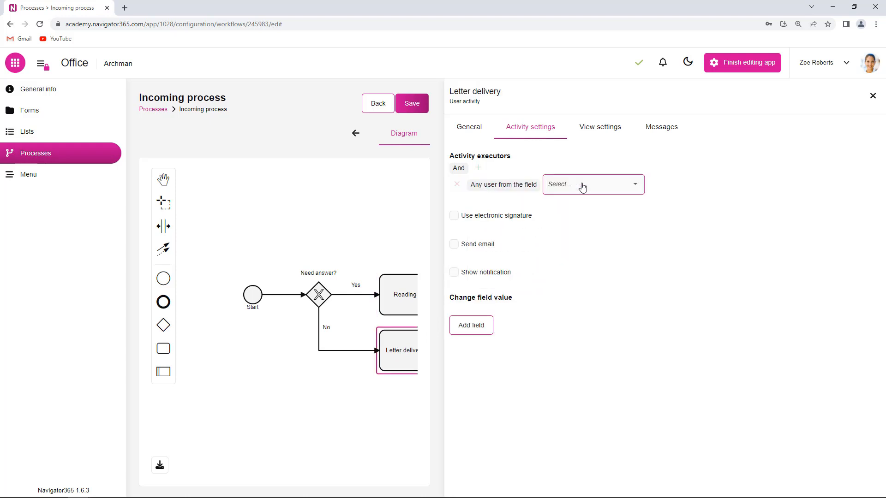
left_click(644, 185)
left_click(588, 249)
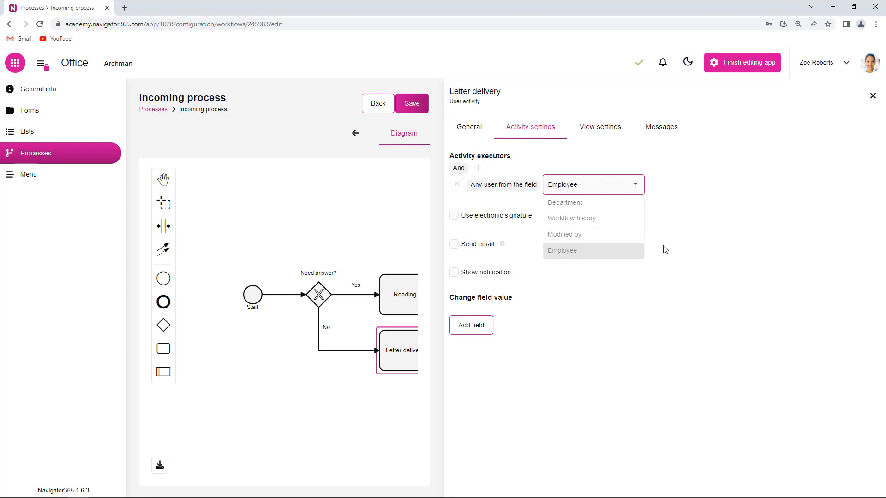
left_click(873, 97)
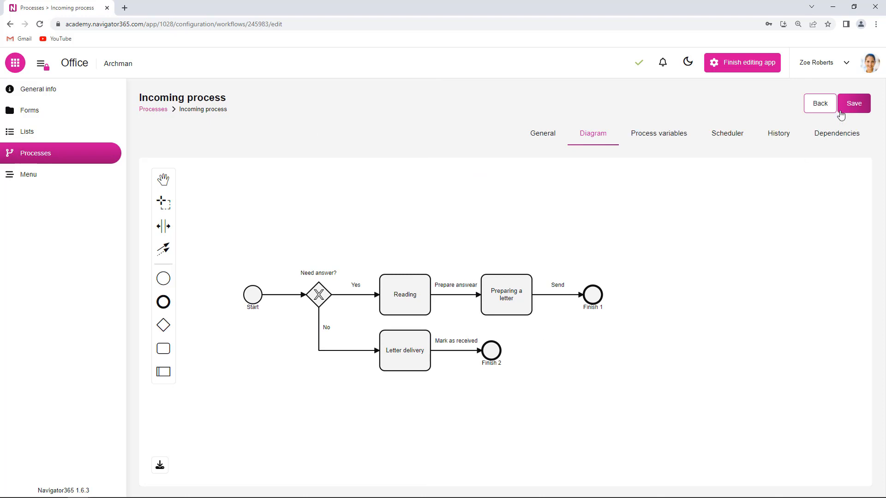
left_click(841, 111)
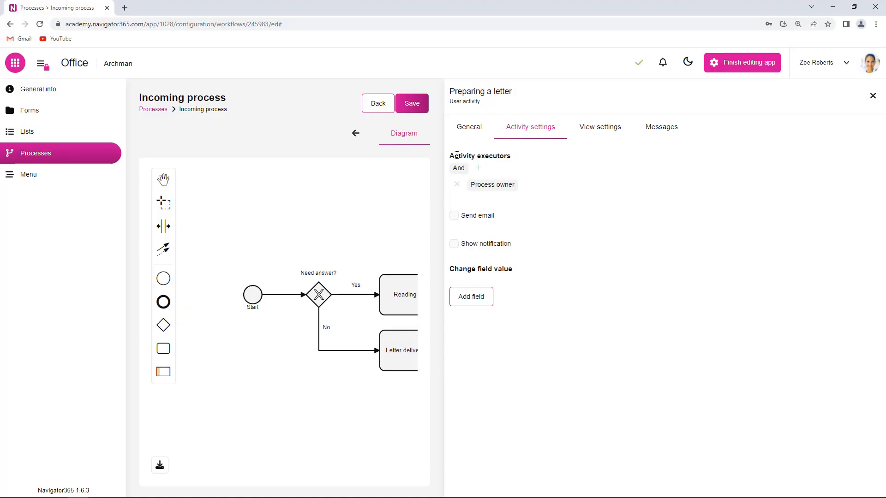
Change the Preparing a letter activity's type to Create document and clear the name of its path to Finish 1
left_click(471, 132)
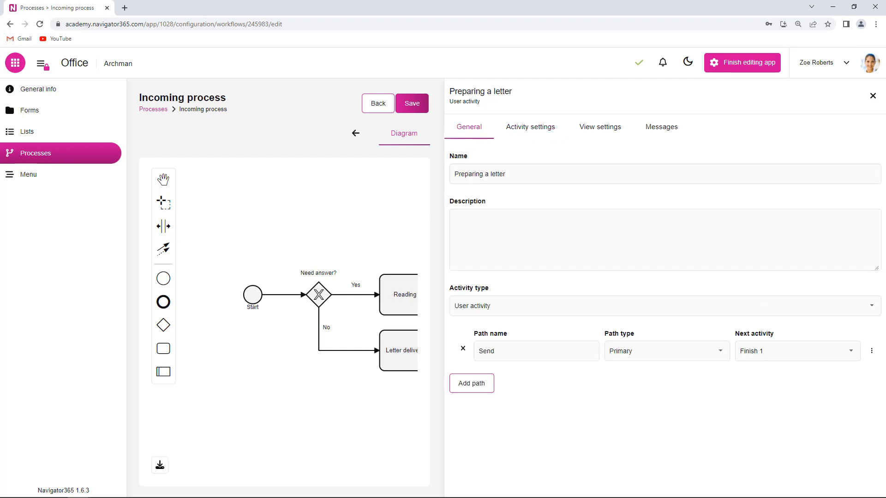
left_click(871, 306)
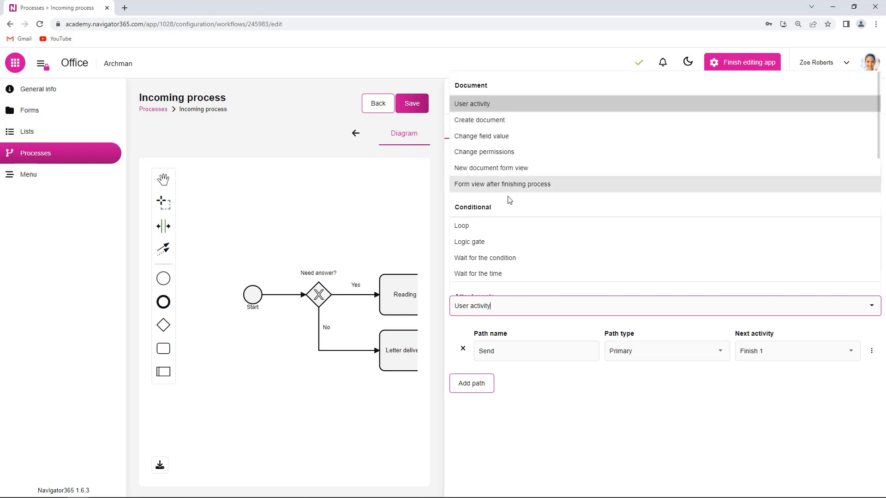
scroll(509, 203, "down", 2)
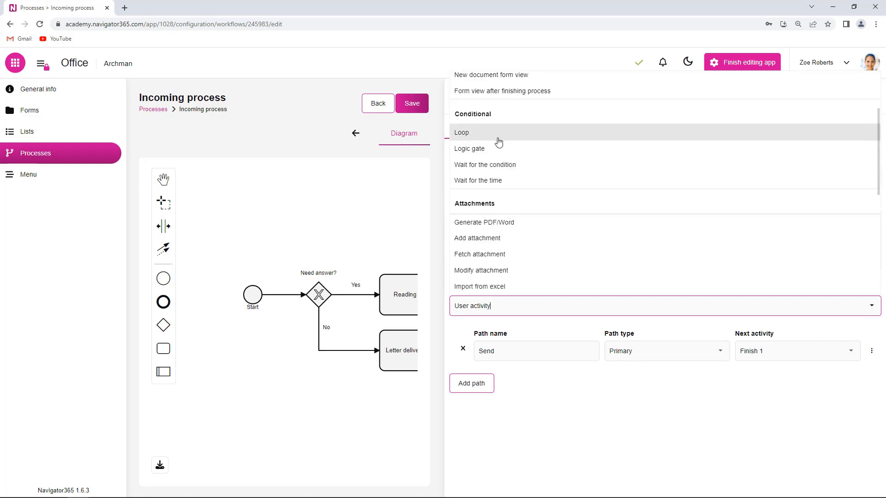
scroll(524, 185, "down", 1)
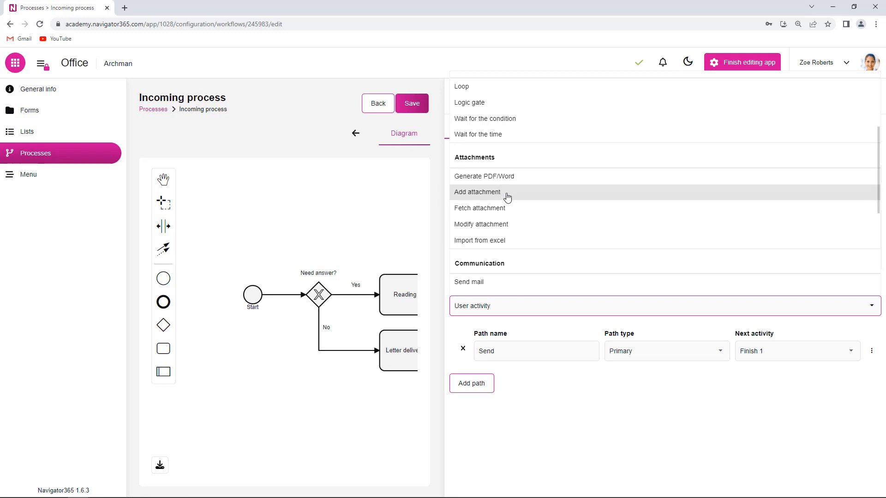
scroll(506, 219, "down", 2)
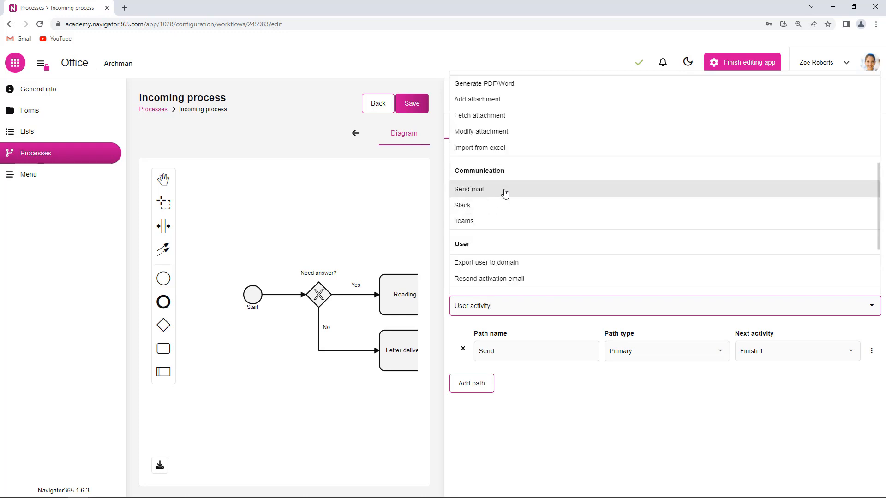
scroll(498, 212, "down", 1)
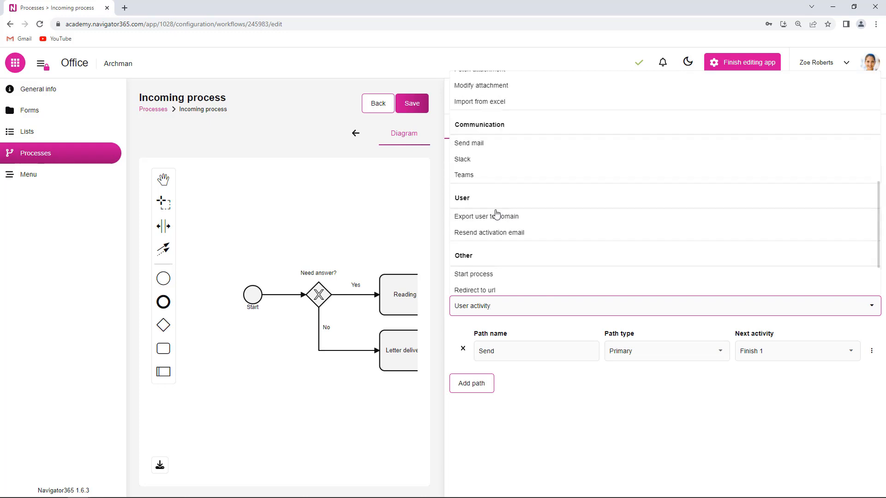
scroll(544, 234, "down", 2)
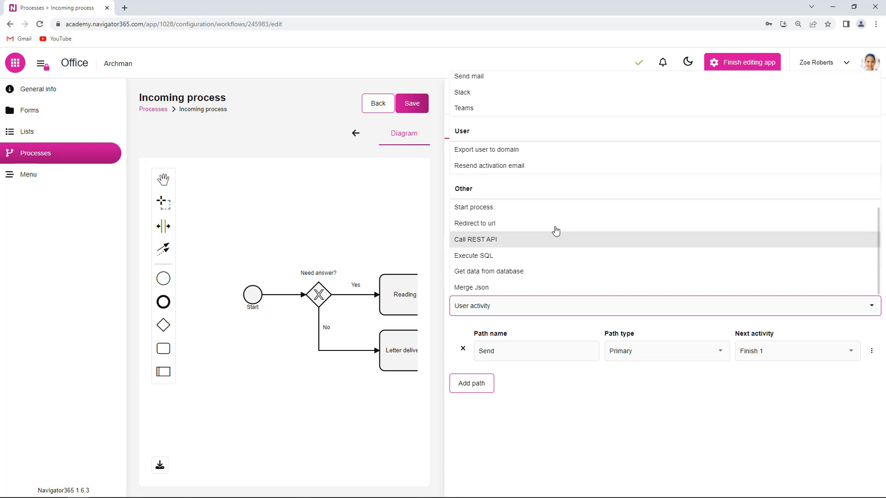
scroll(613, 243, "up", 5)
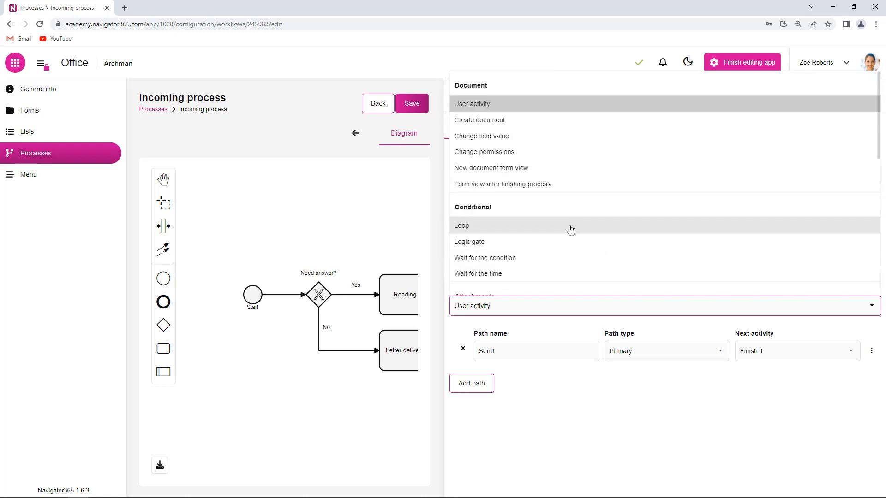
left_click(499, 121)
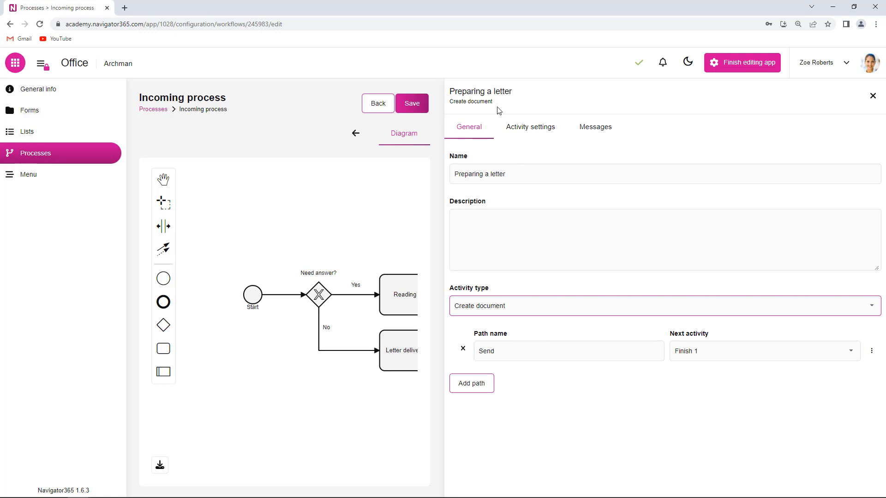
left_click(509, 357)
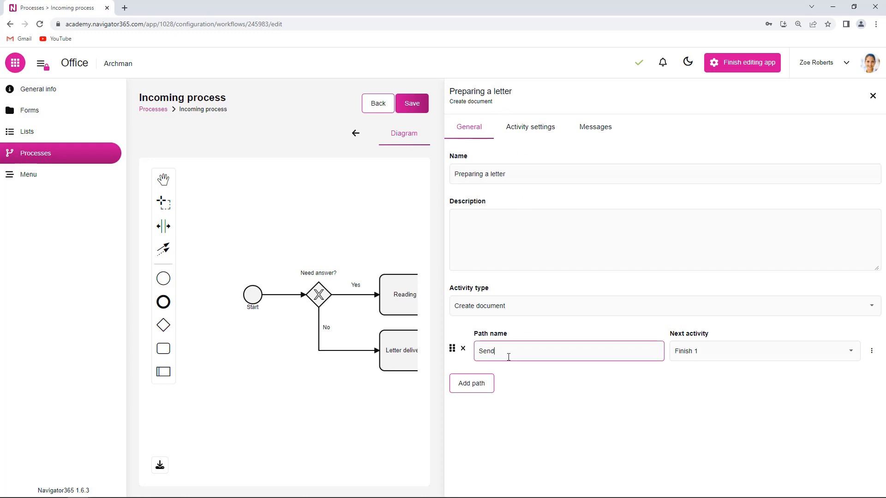
left_click(551, 384)
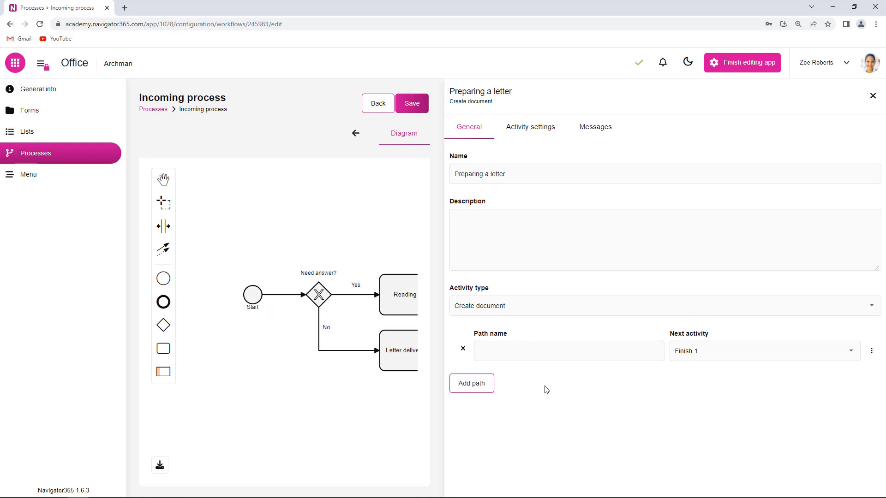
Set the create mode of the Preparing a letter activity to New document and check which forms are available for it
left_click(533, 132)
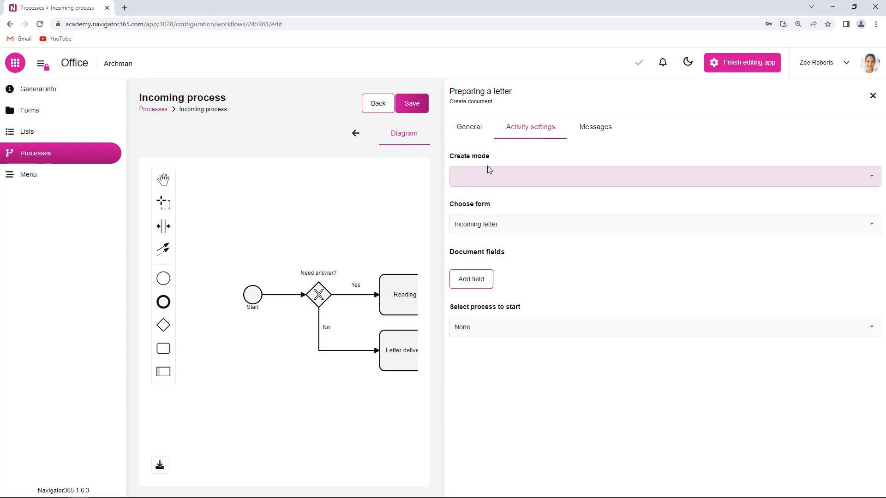
left_click(872, 175)
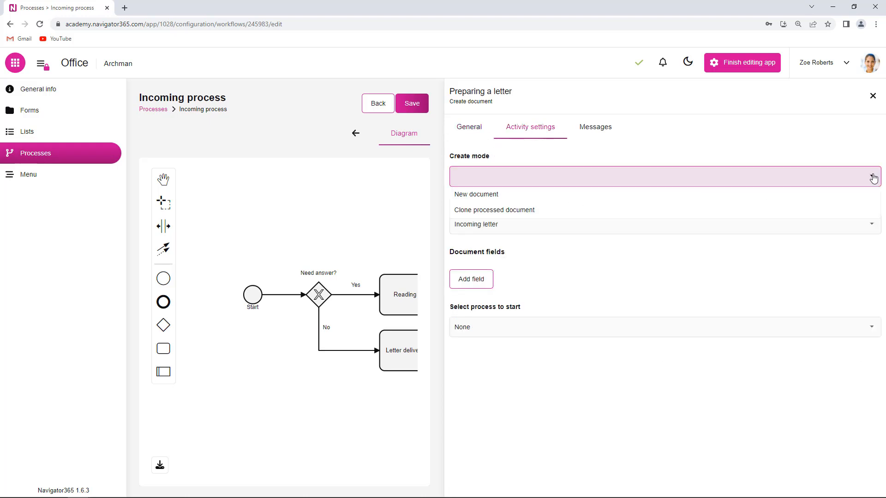
left_click(492, 195)
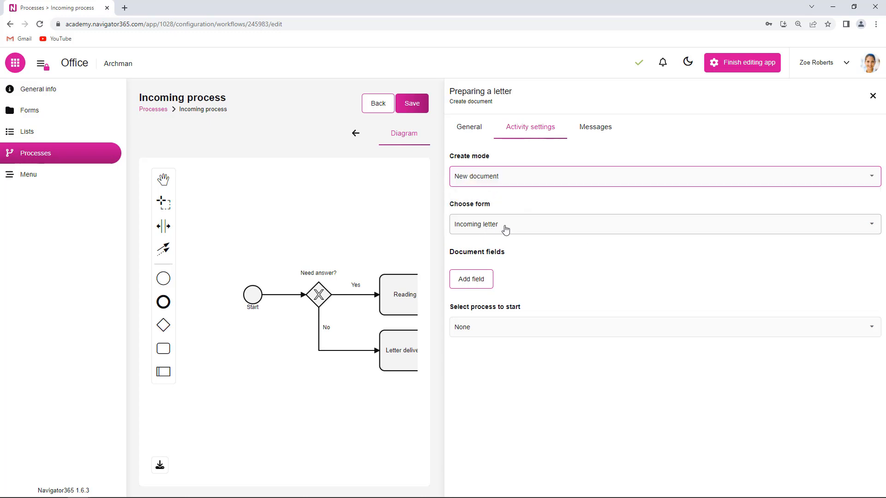
left_click(872, 227)
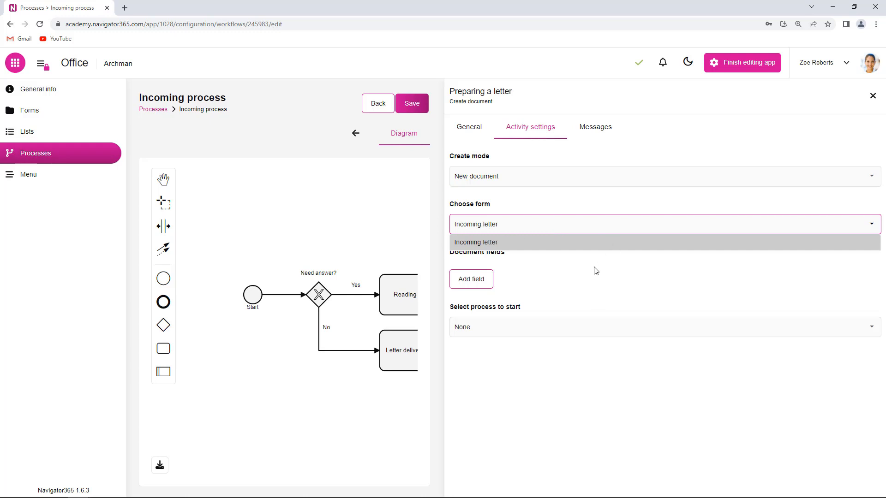
left_click(542, 266)
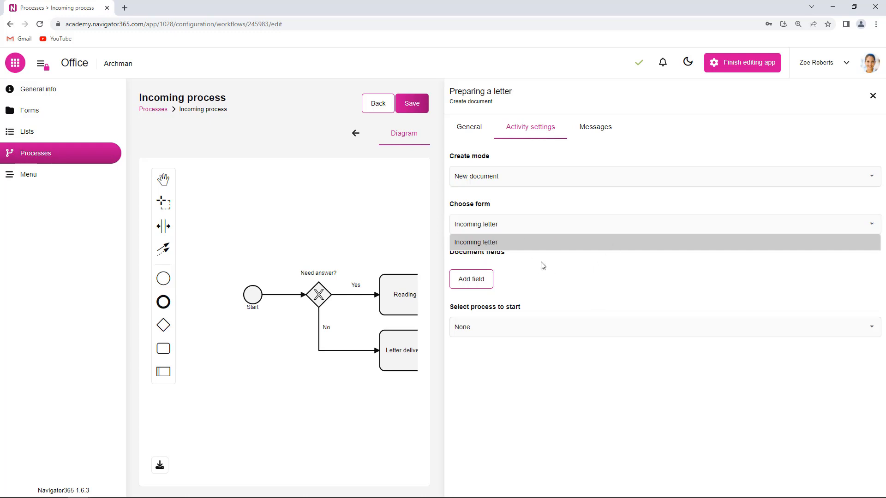
Save the process and add the Incoming letter and Outgoing letter forms to its data source
left_click(872, 95)
left_click(859, 106)
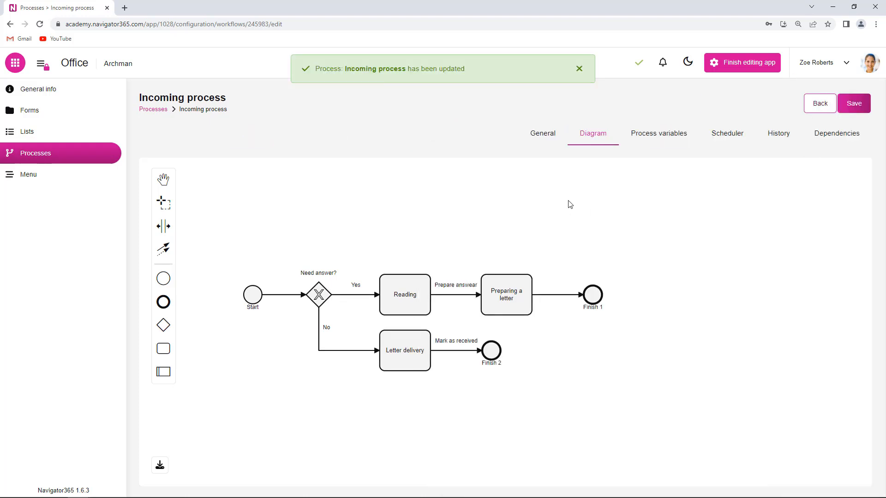
left_click(544, 137)
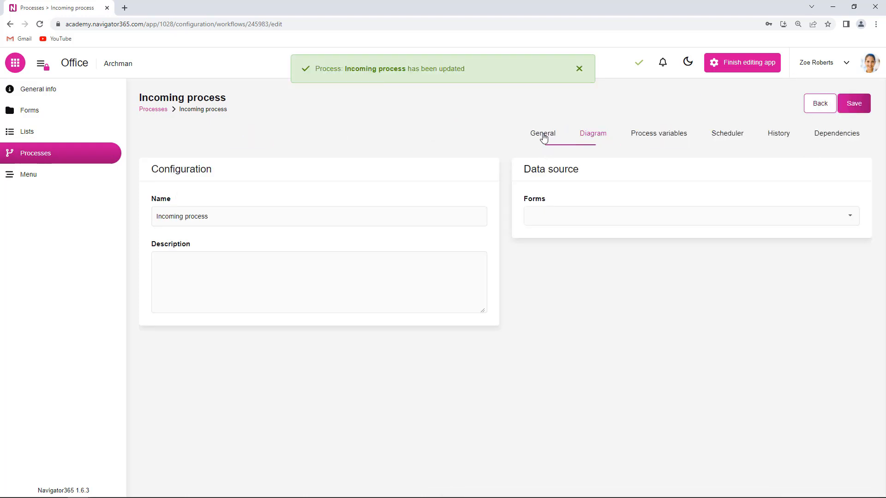
left_click(851, 220)
left_click(554, 233)
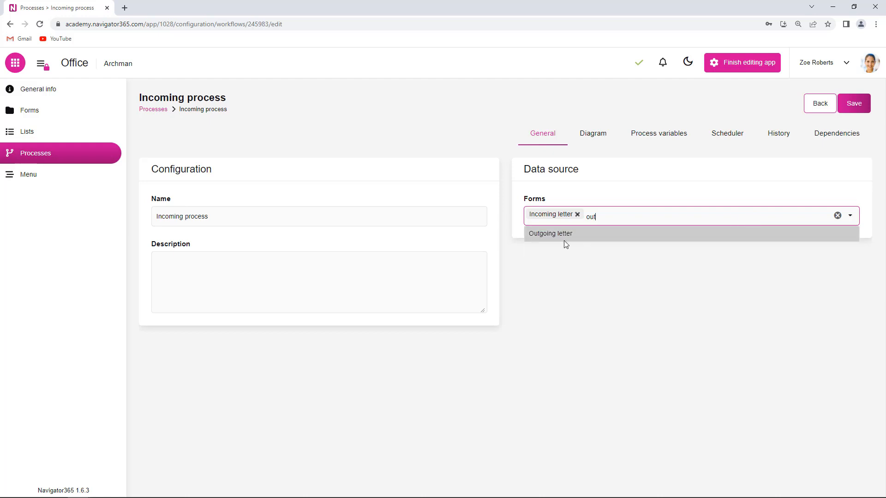
left_click(564, 237)
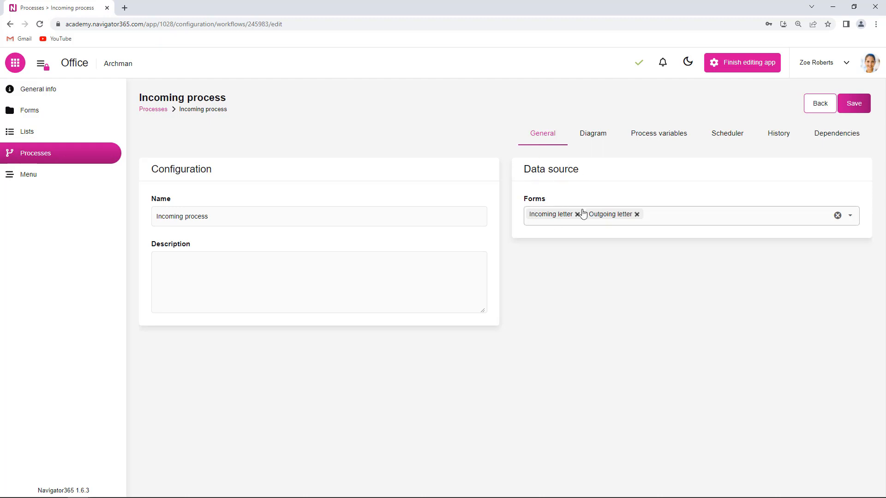
Make the Preparing a letter activity use the Outgoing letter form and start the Outgoing document process
left_click(599, 136)
left_click(513, 285)
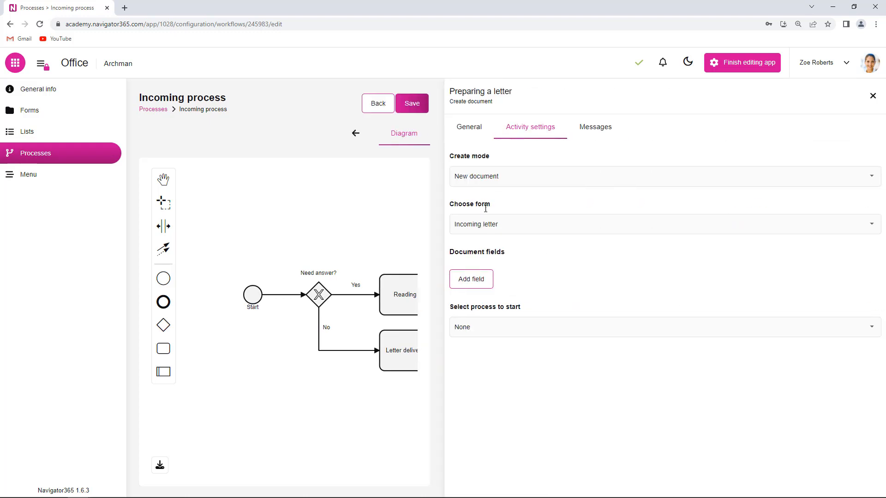
left_click(871, 224)
left_click(503, 262)
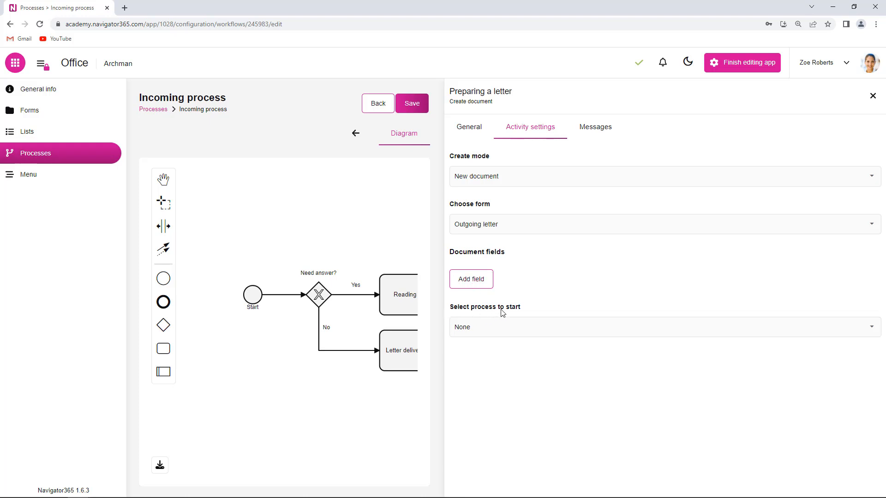
left_click(859, 329)
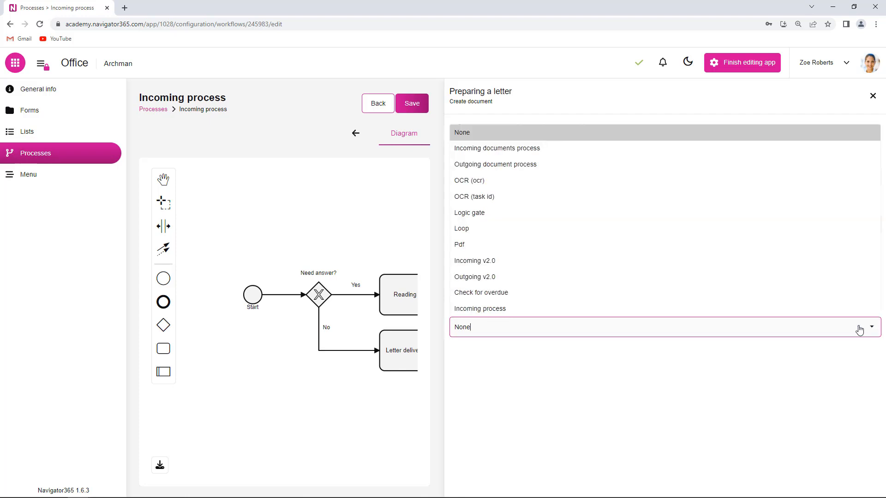
left_click(528, 165)
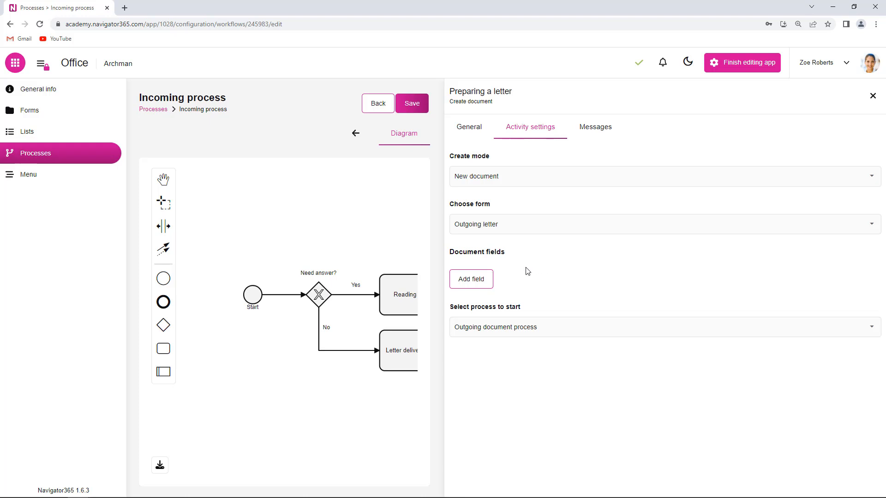
Add a document field that sets the outgoing letter's Contractor dynamically from the Contractor of the Incoming letter
left_click(463, 279)
left_click(670, 300)
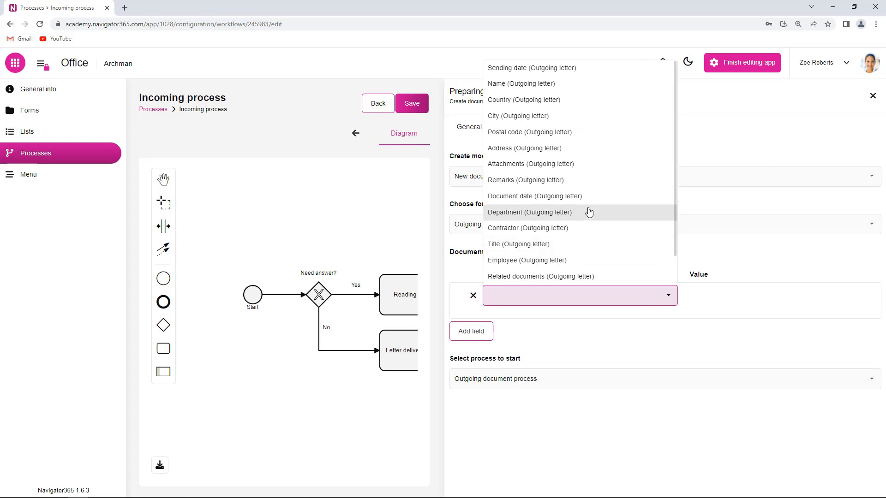
scroll(576, 198, "down", 1)
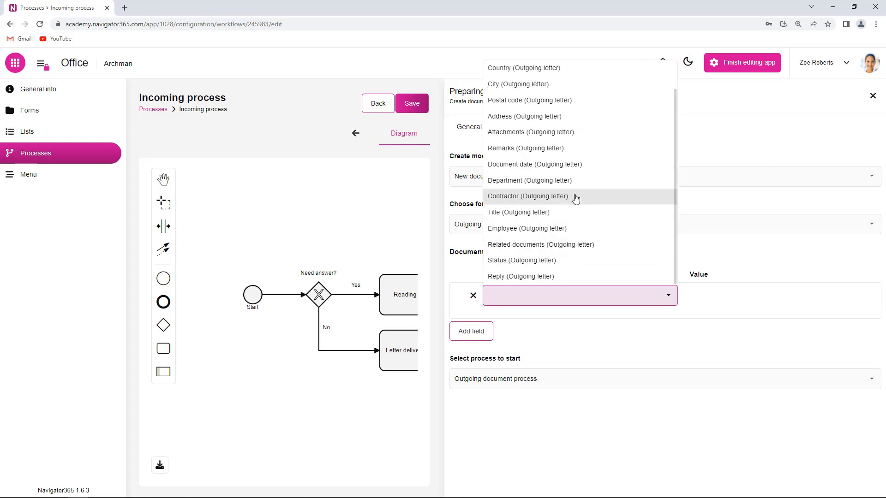
left_click(542, 202)
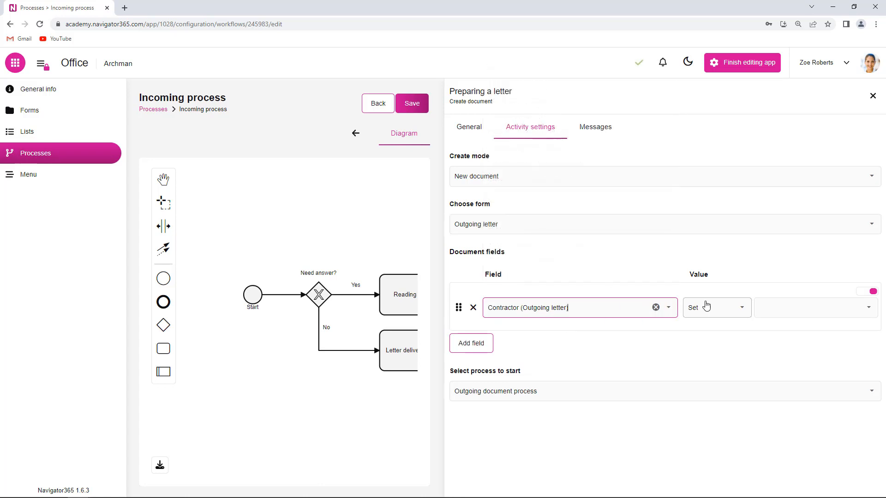
left_click(869, 311)
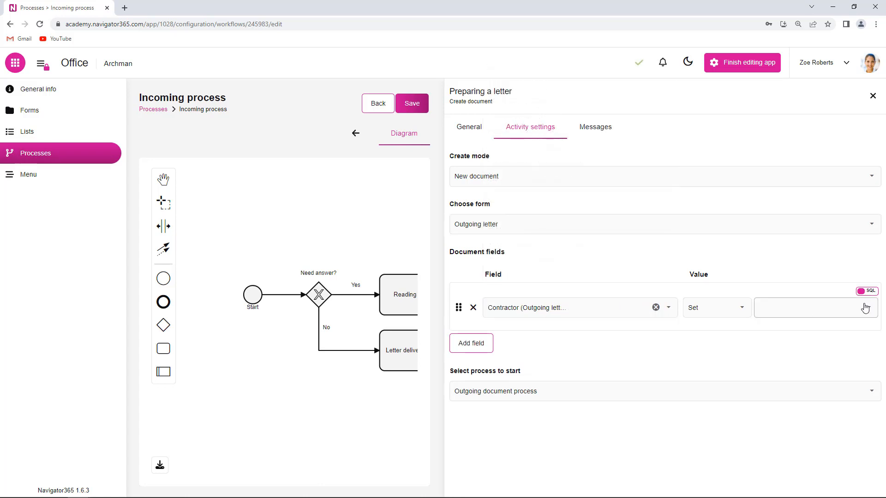
left_click(862, 291)
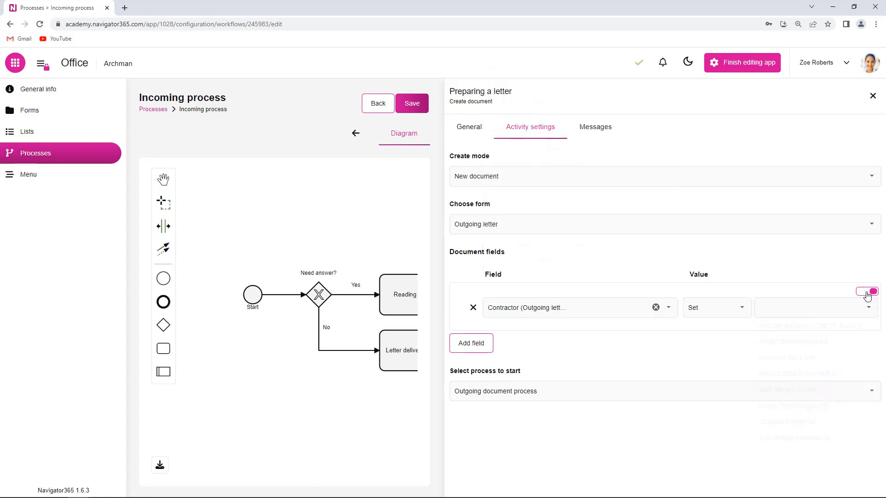
left_click(766, 312)
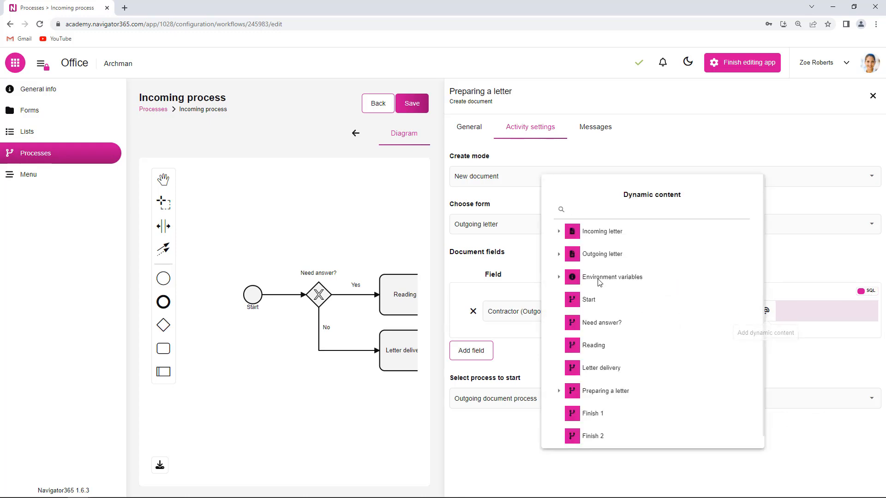
left_click(559, 233)
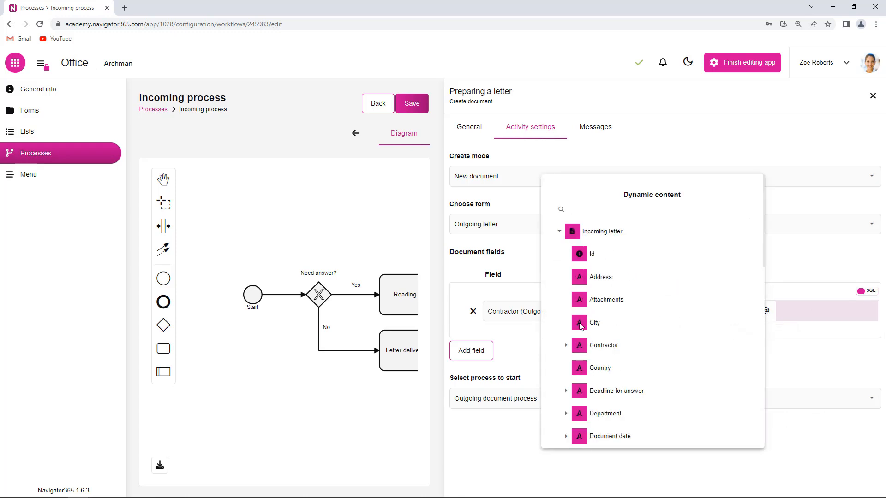
left_click(602, 299)
left_click(844, 340)
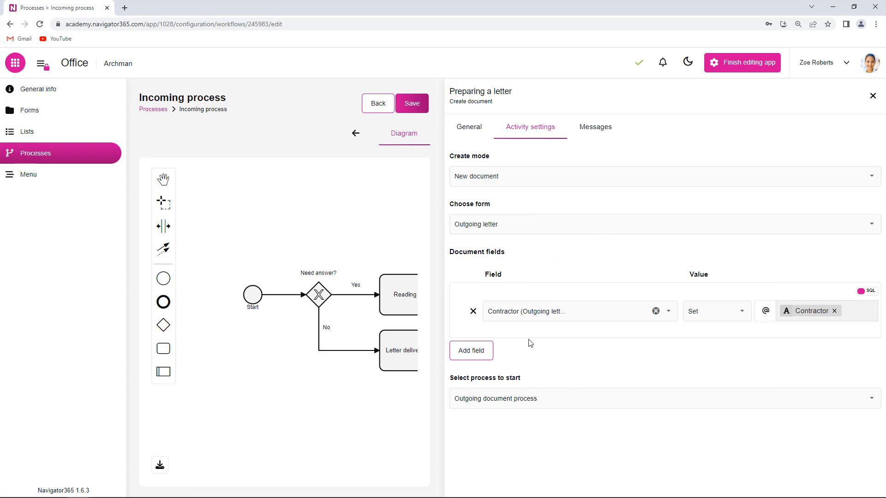
Add a document field that fills the outgoing letter's Title dynamically with the Title of the Incoming letter
left_click(475, 350)
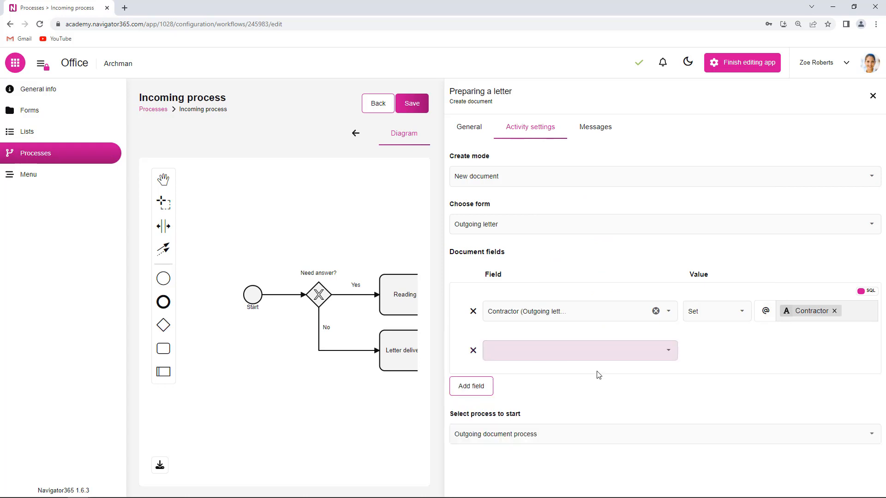
left_click(667, 350)
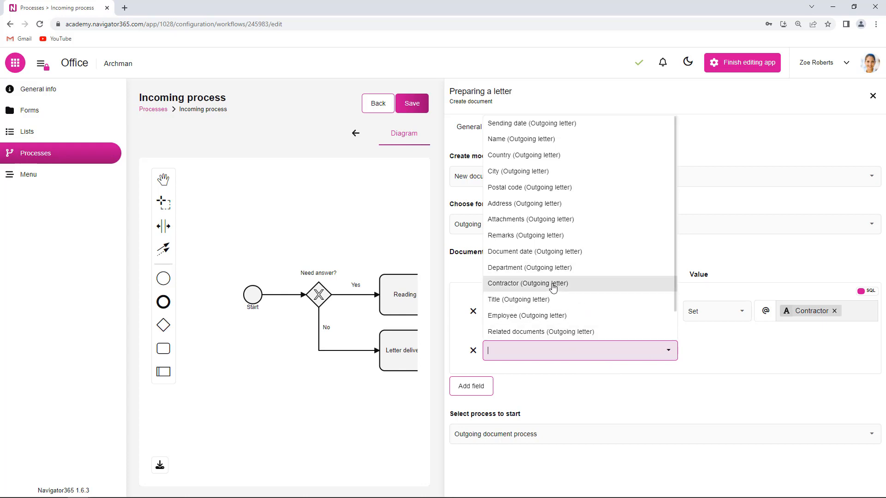
left_click(546, 300)
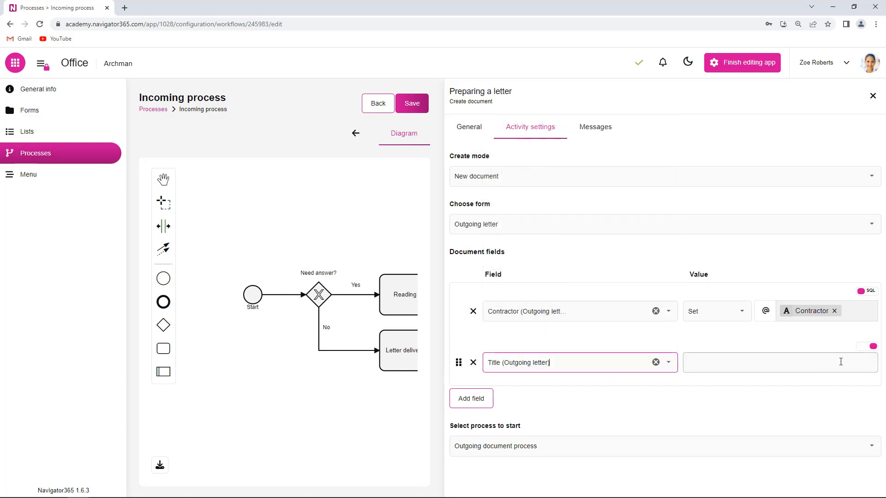
left_click(863, 348)
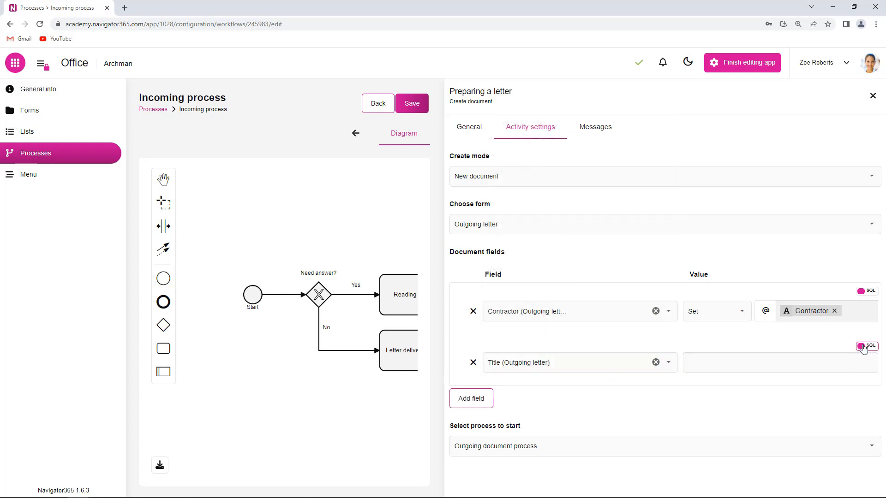
left_click(694, 365)
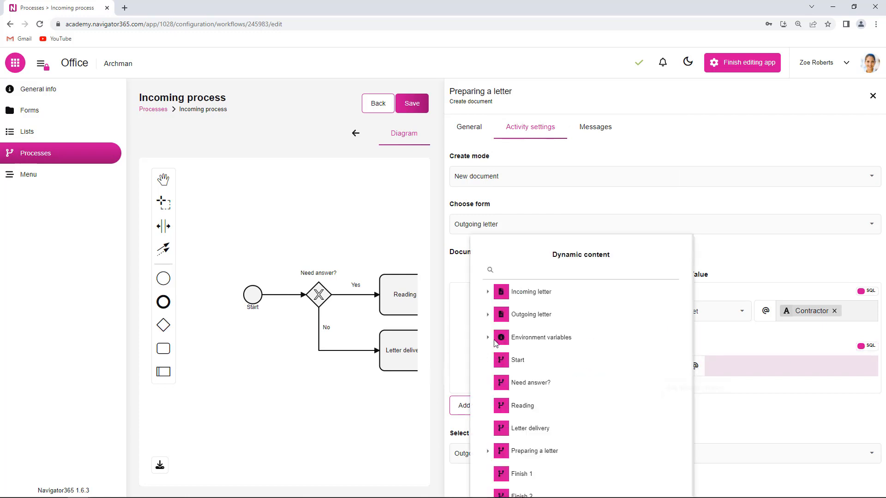
left_click(488, 293)
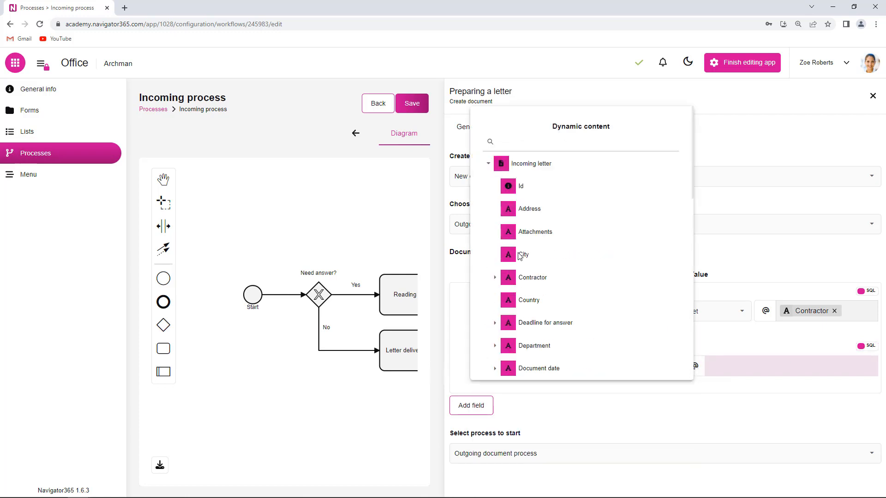
scroll(528, 263, "down", 4)
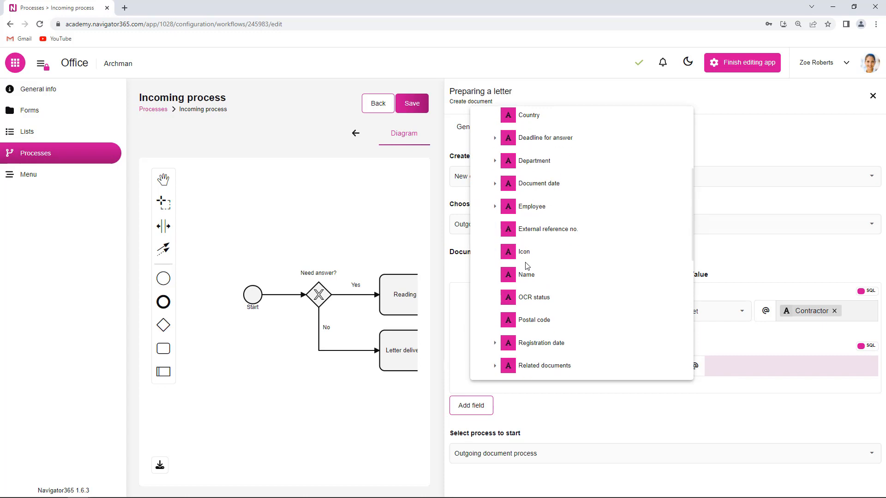
scroll(526, 269, "down", 5)
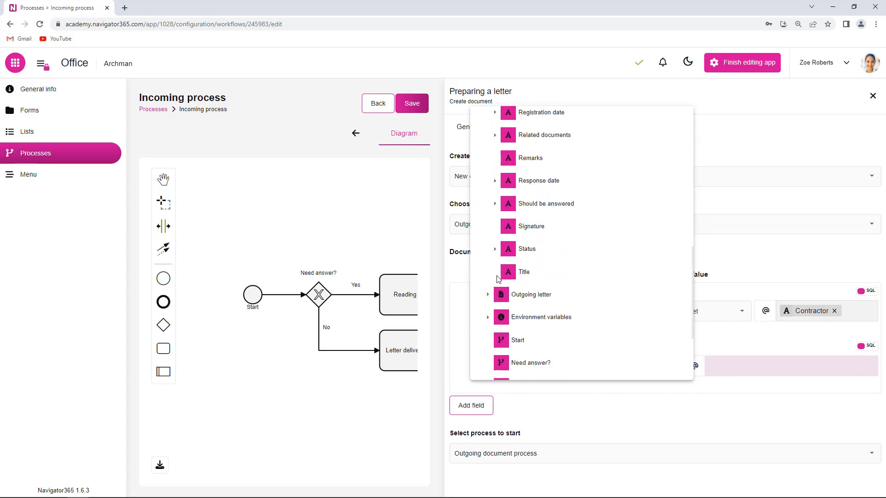
left_click(510, 272)
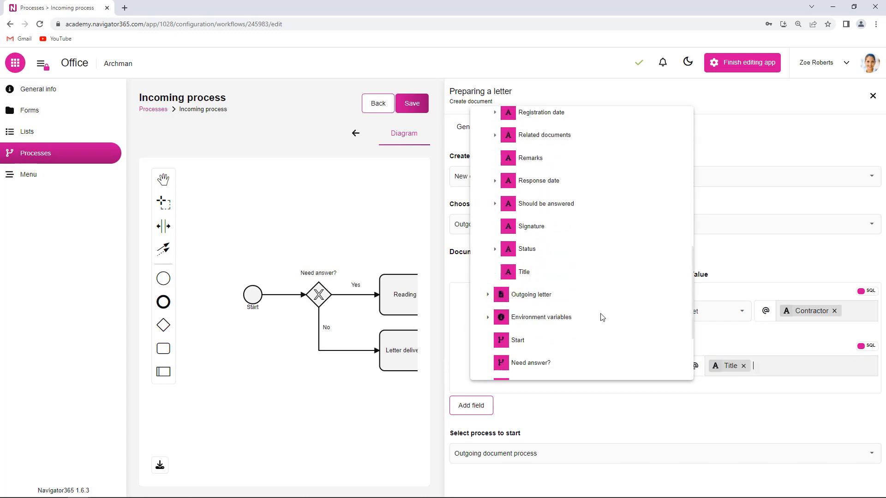
left_click(761, 387)
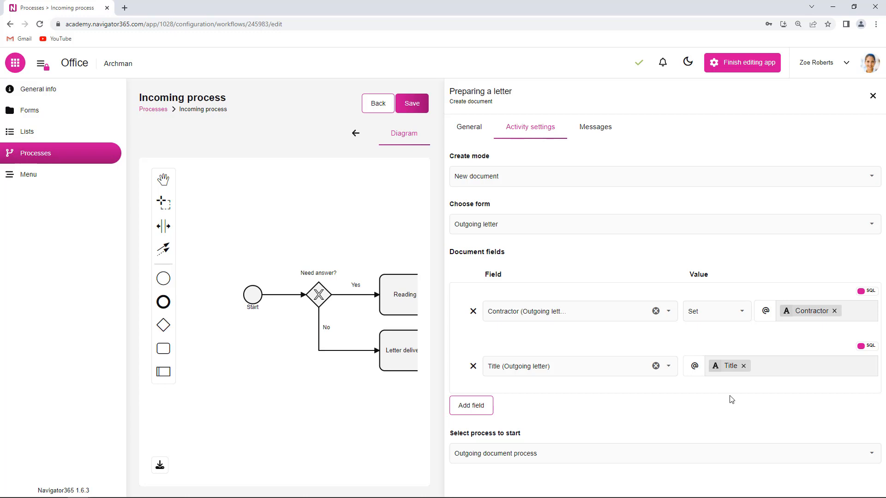
Prefix the Title field's dynamic value with the expression 'RE: ' +
type("RE")
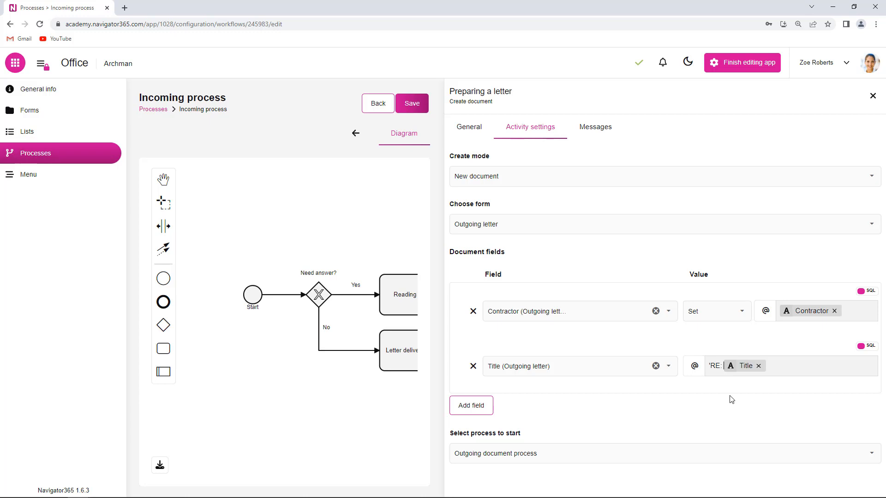
type(": ' + c")
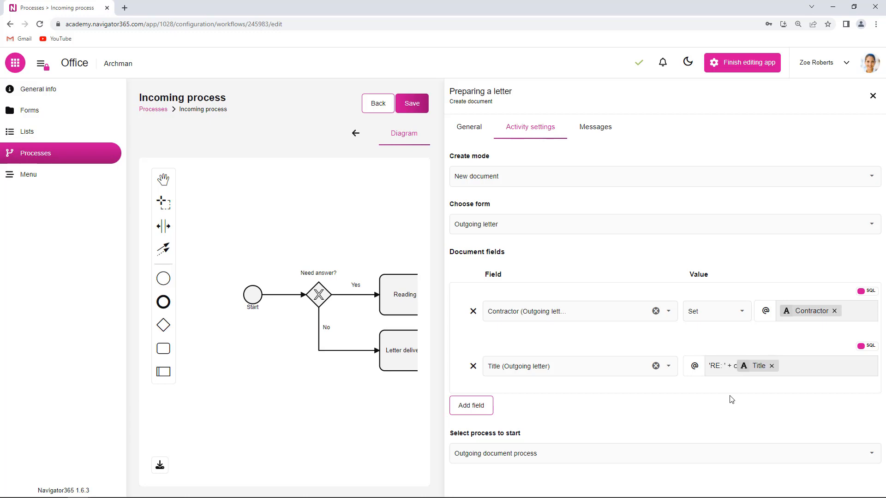
key("BackSpace")
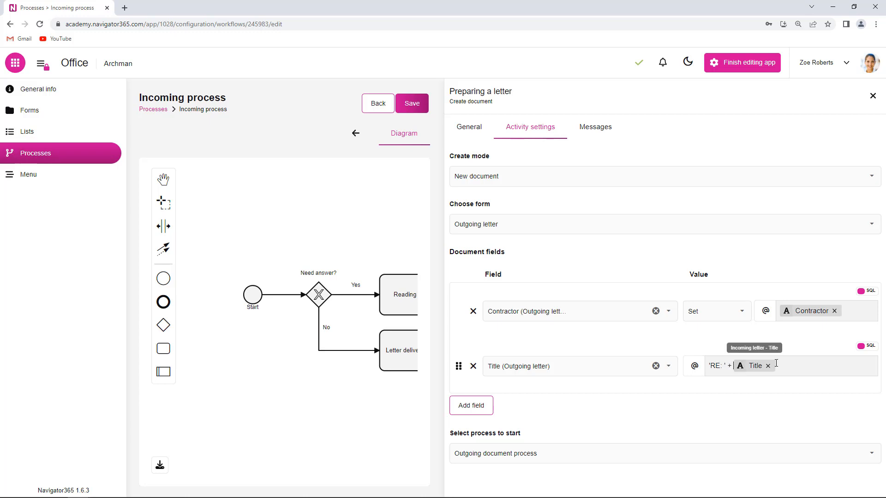
Add a document field that sets the outgoing letter's Department dynamically from the Department of the Incoming letter
left_click(471, 406)
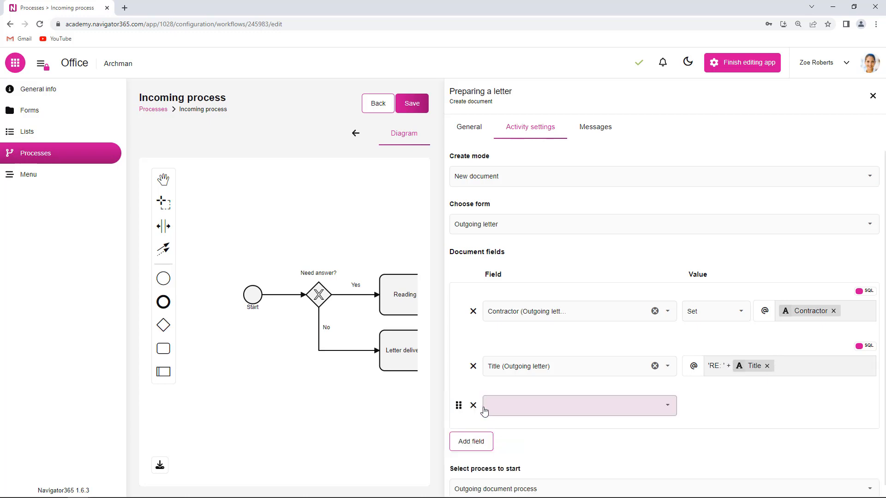
left_click(669, 407)
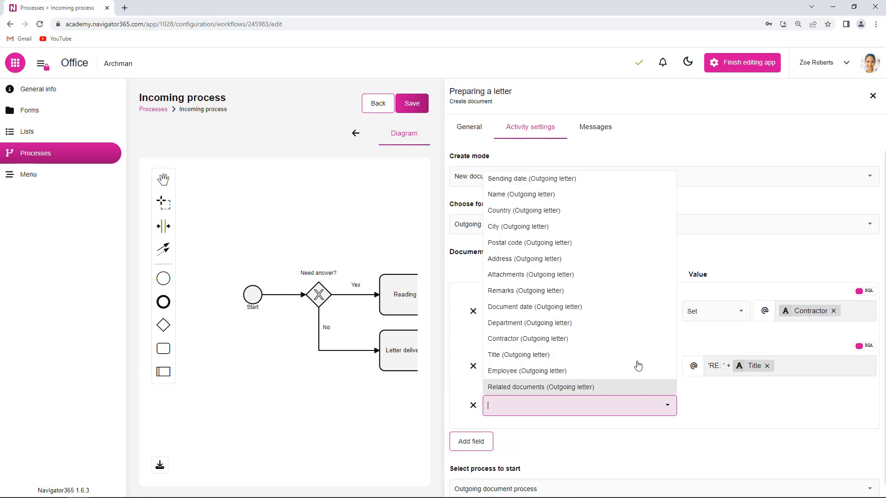
left_click(575, 325)
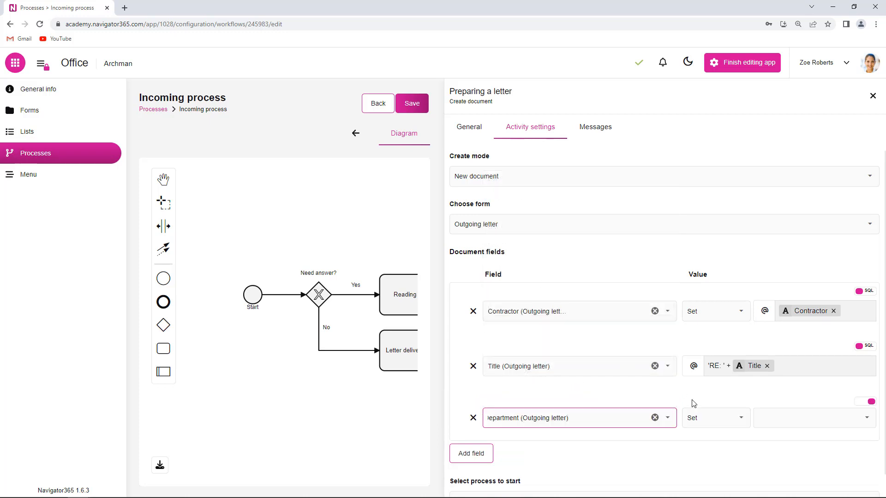
left_click(865, 402)
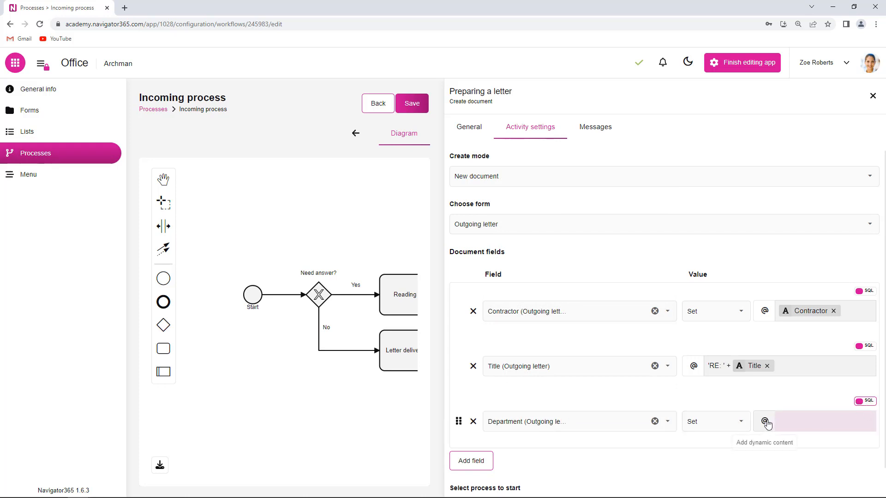
left_click(765, 422)
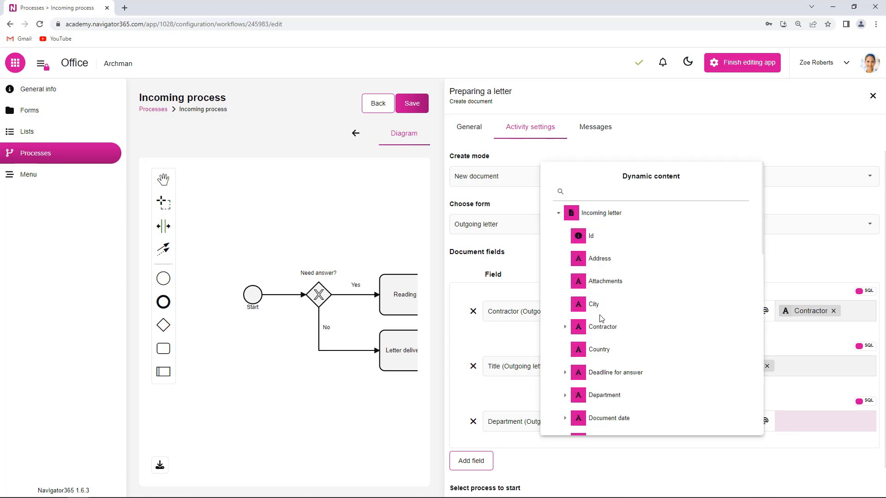
scroll(600, 319, "down", 1)
left_click(582, 357)
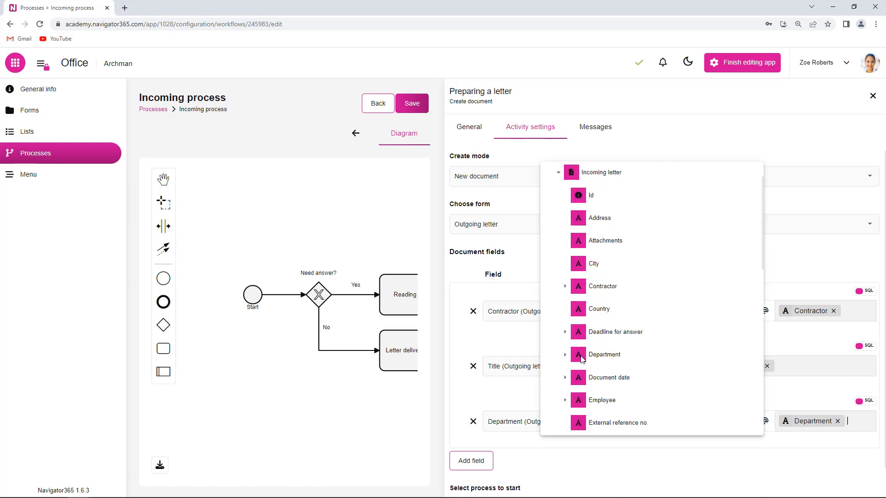
Add a document field that sets the outgoing letter's Employee dynamically from the Employee of the Incoming letter
left_click(808, 446)
scroll(546, 445, "down", 1)
left_click(478, 436)
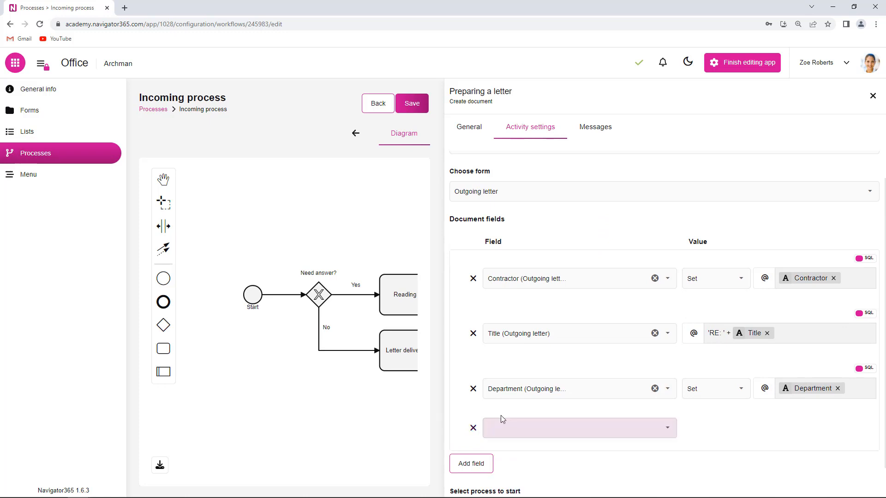
left_click(659, 429)
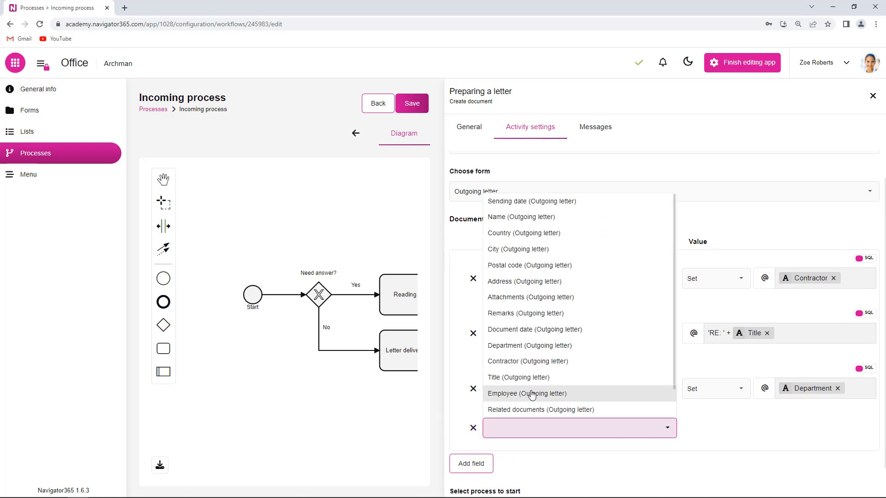
left_click(547, 399)
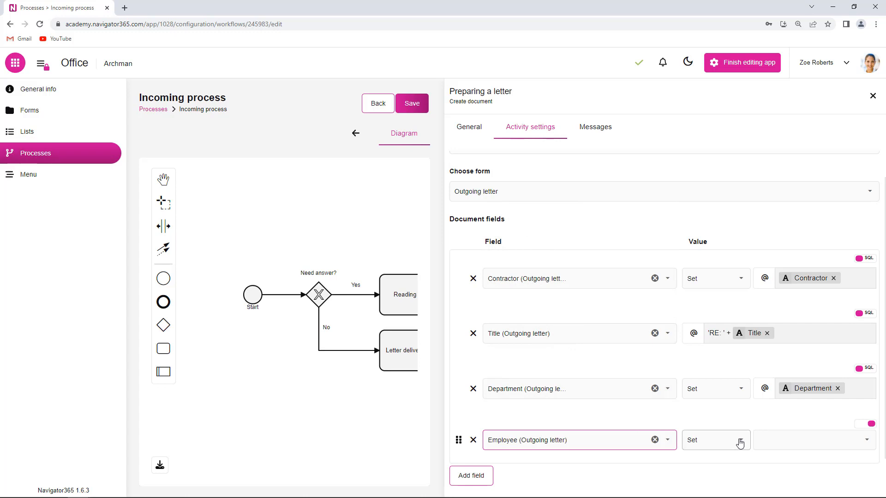
left_click(865, 423)
left_click(764, 445)
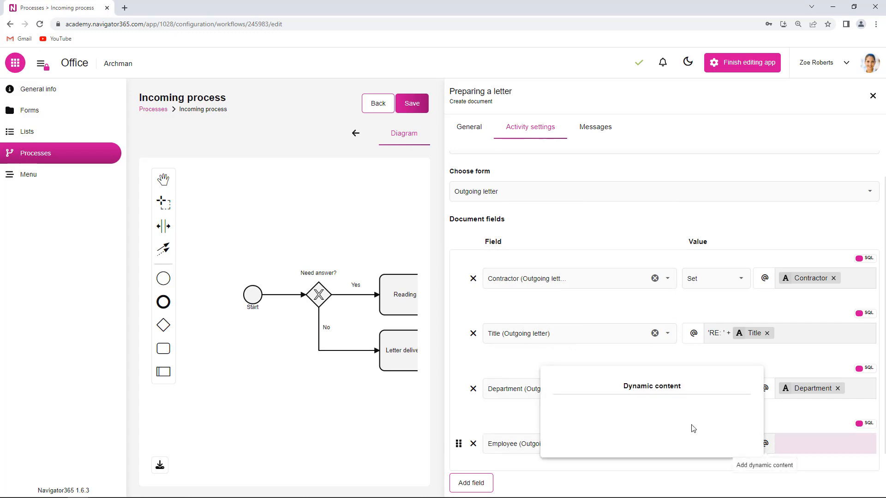
left_click(558, 241)
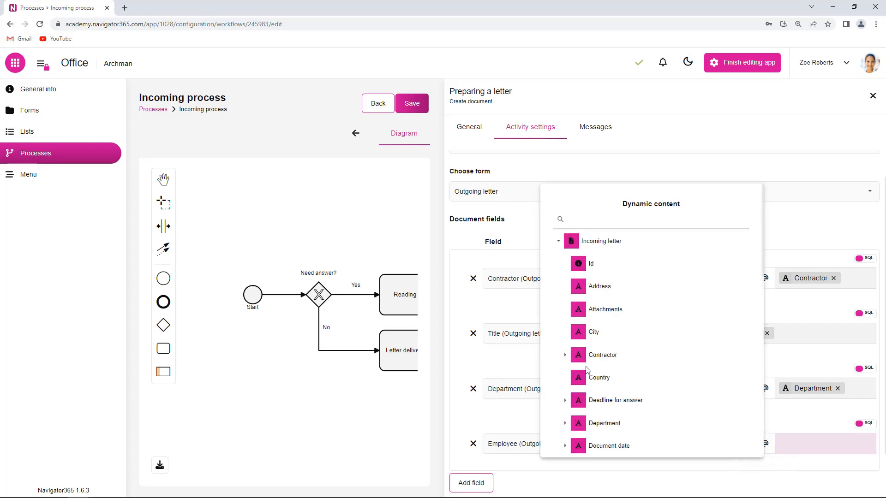
scroll(586, 369, "down", 5)
left_click(580, 238)
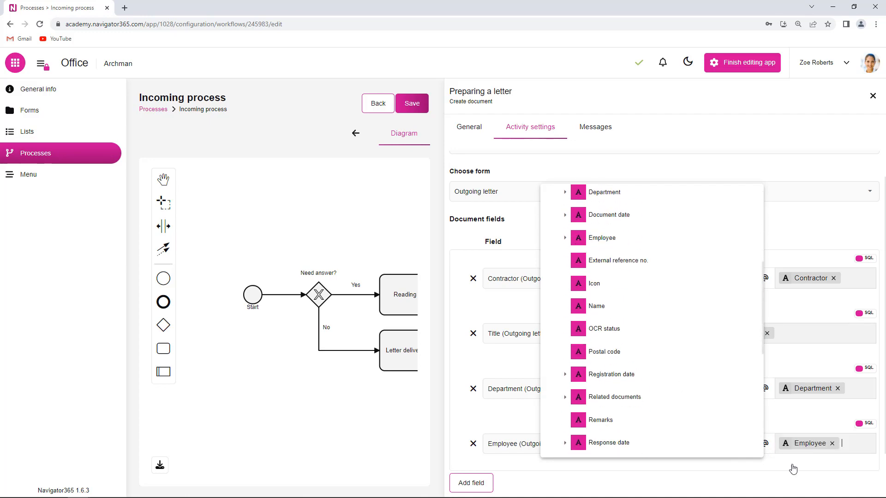
left_click(830, 466)
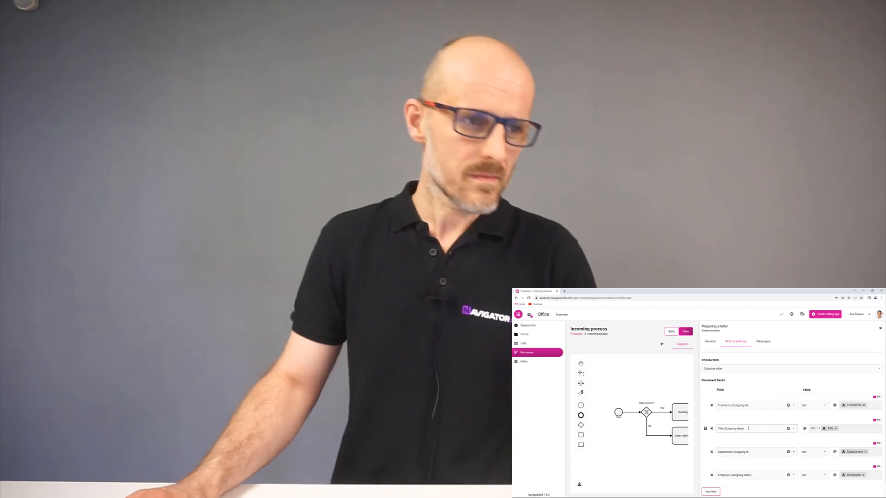
Review the document fields of the Preparing a letter activity and save the Incoming process
scroll(749, 453, "down", 1)
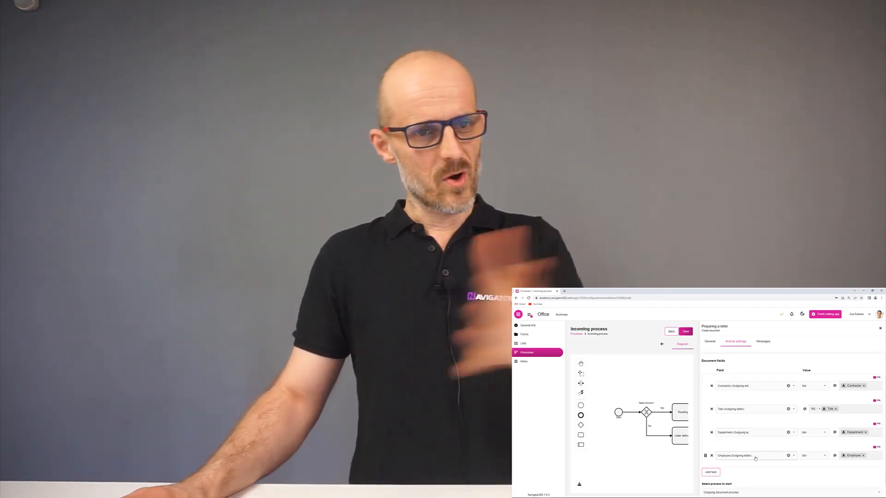
scroll(754, 461, "up", 2)
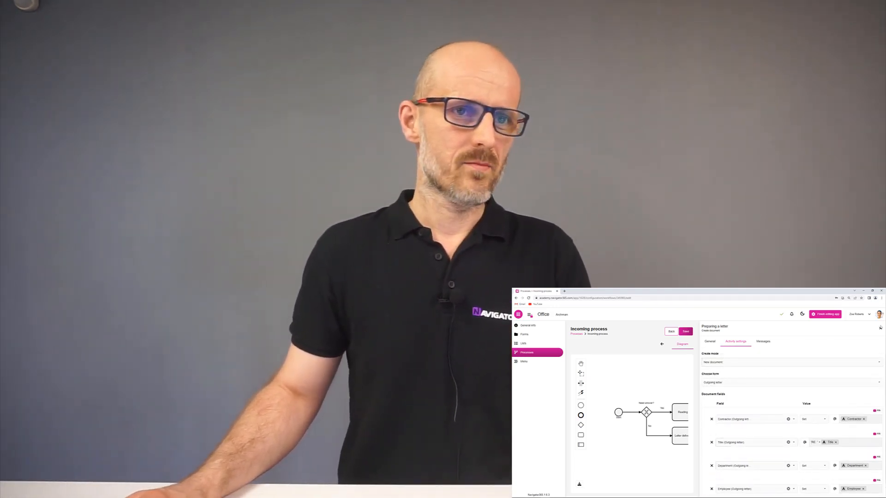
left_click(686, 332)
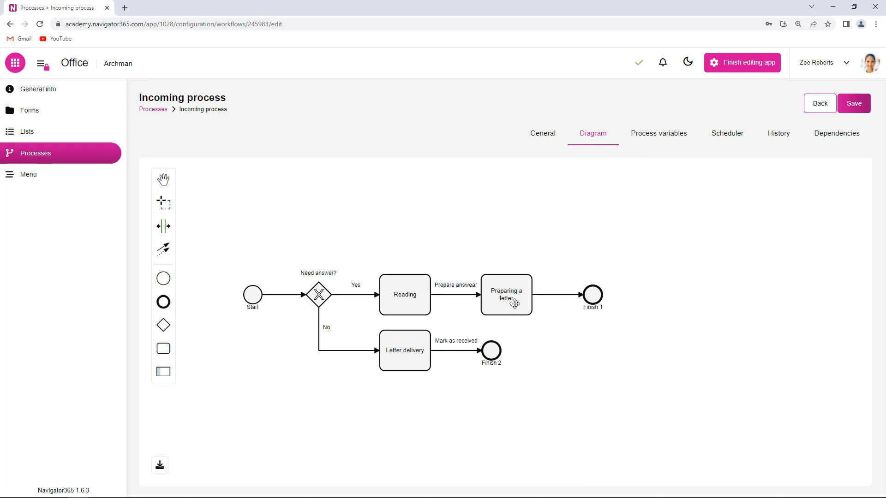
On the path from Preparing a letter to Finish 1, add a field value change for the Incoming letter's Related documents using Append
left_click(552, 295)
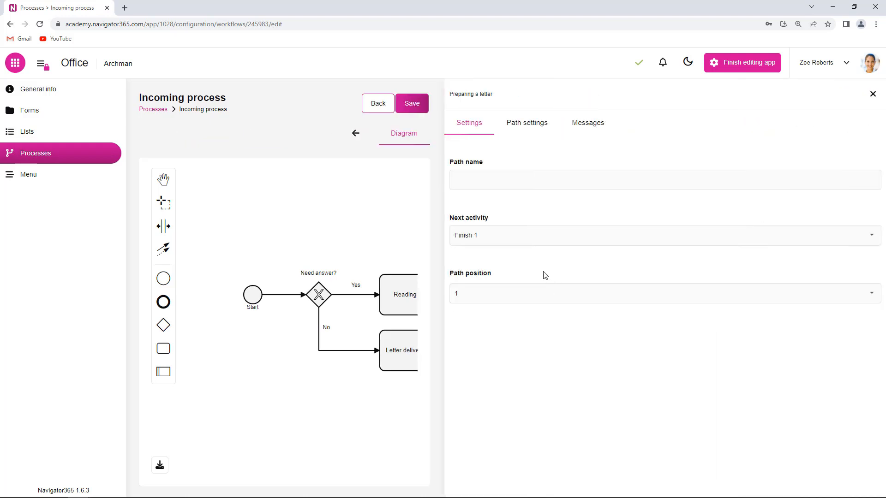
left_click(528, 123)
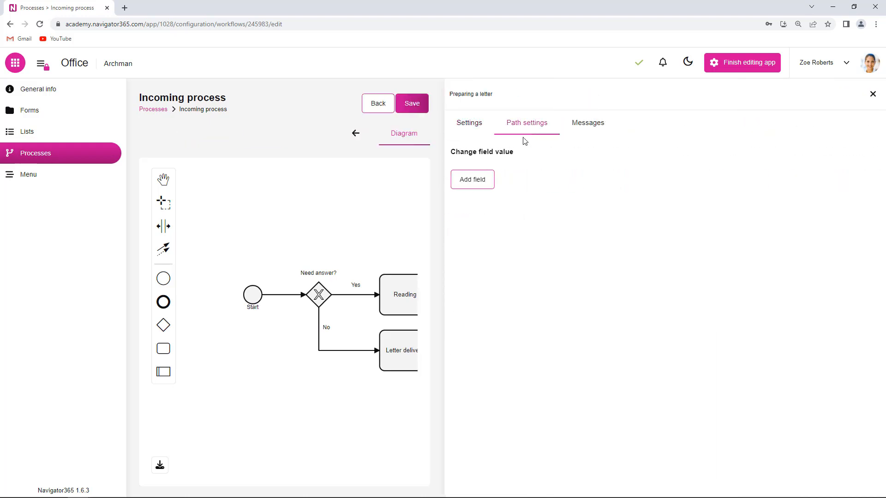
left_click(478, 180)
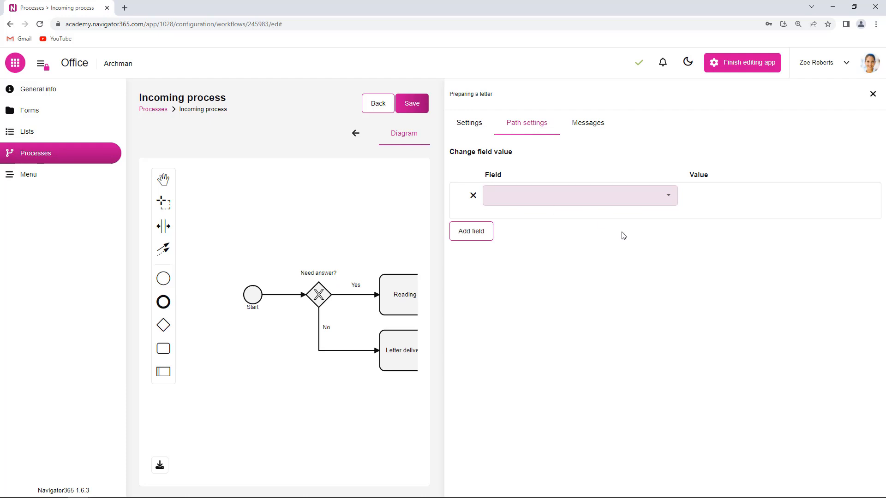
left_click(668, 196)
scroll(577, 273, "down", 3)
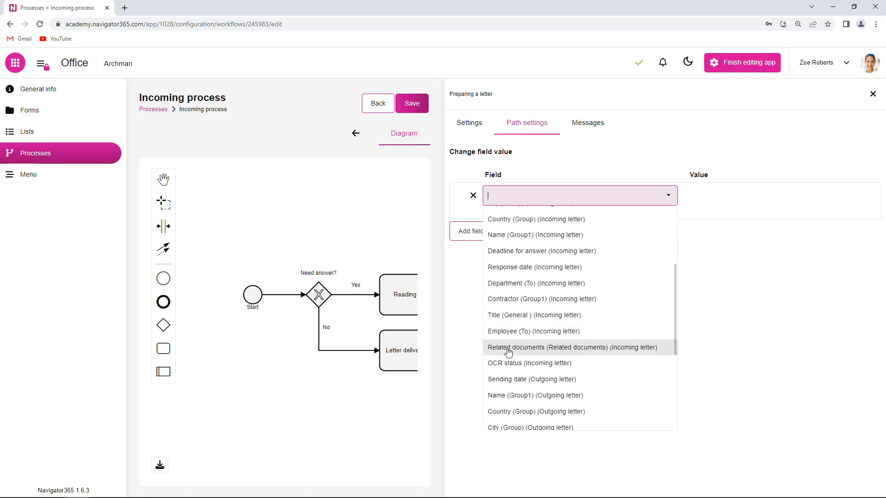
left_click(604, 352)
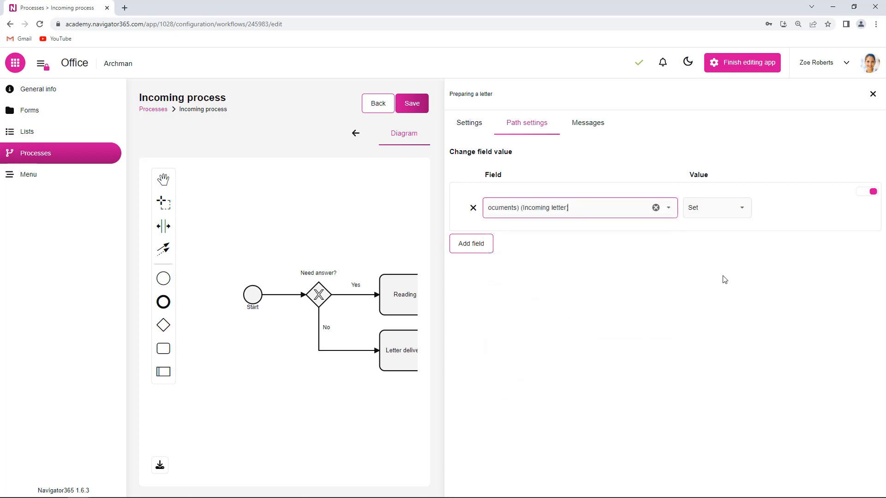
left_click(741, 208)
left_click(715, 243)
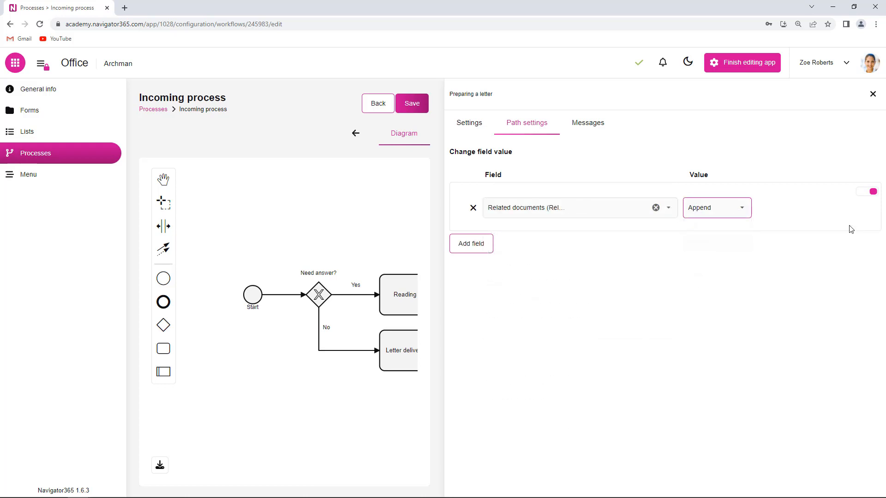
Make the appended value the dynamic Document ID of the Preparing a letter activity and save the process
left_click(865, 191)
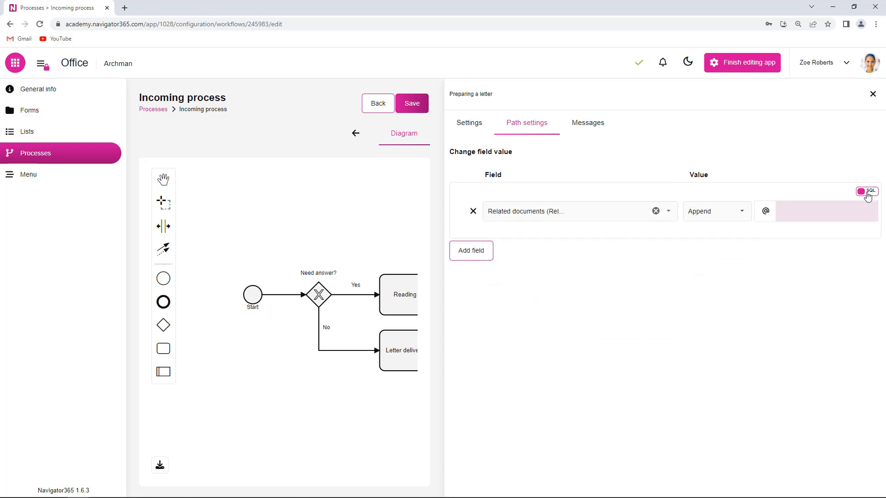
left_click(766, 212)
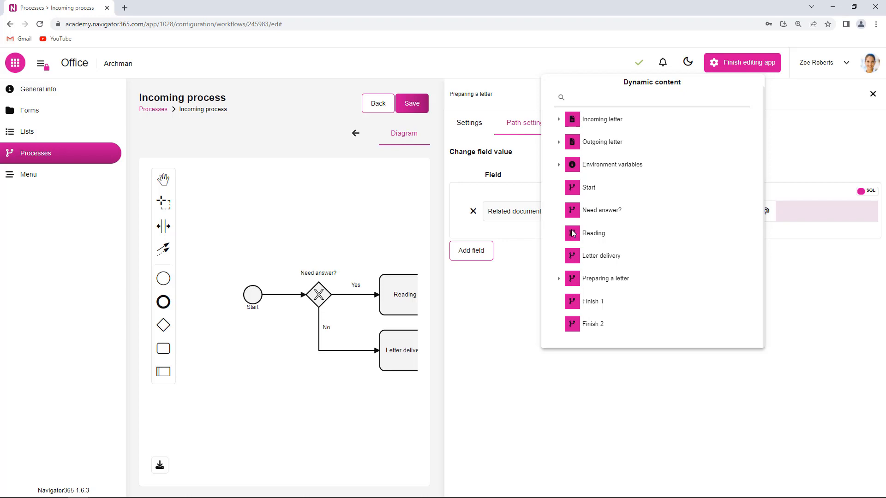
left_click(559, 279)
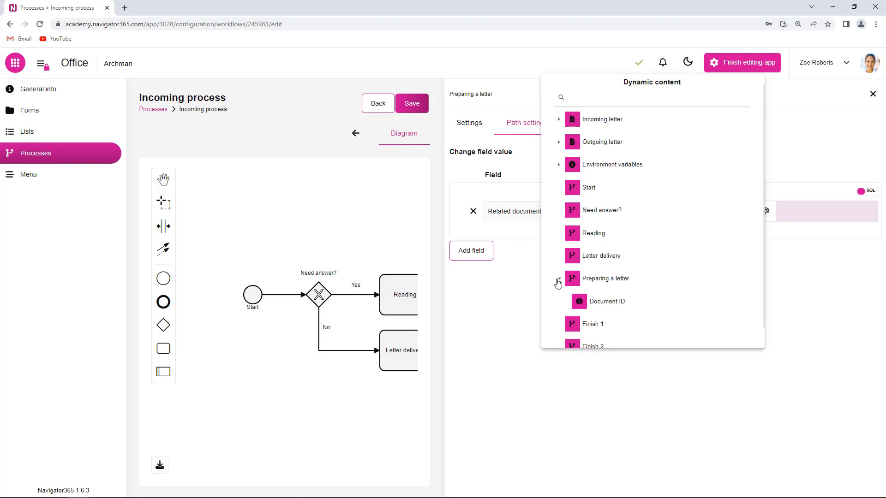
left_click(604, 303)
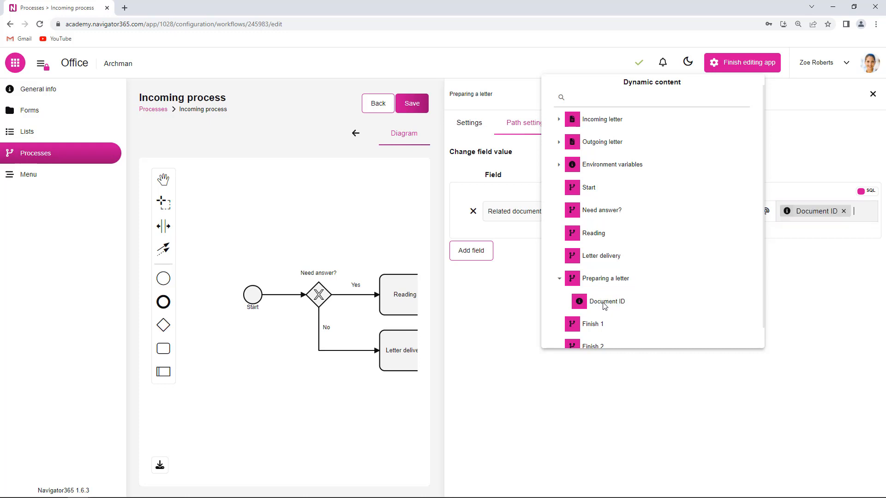
left_click(809, 292)
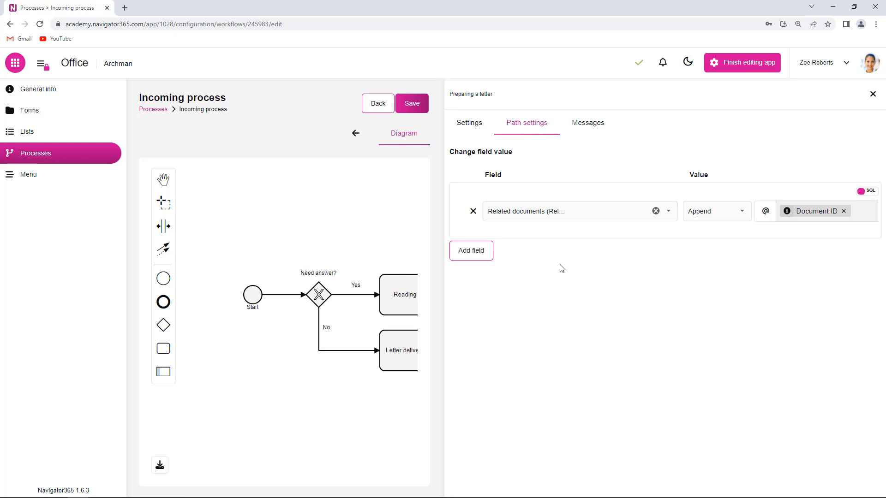
left_click(412, 104)
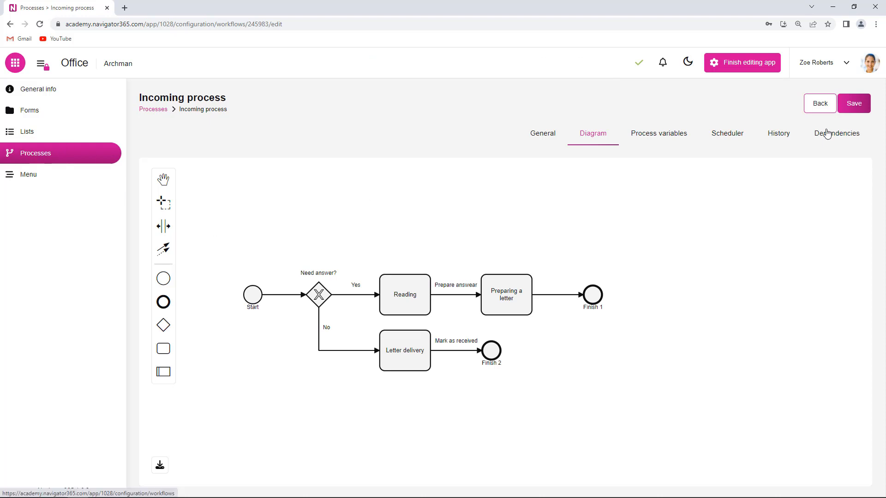
Finish editing the app and start a new incoming letter from the dashboard
left_click(726, 67)
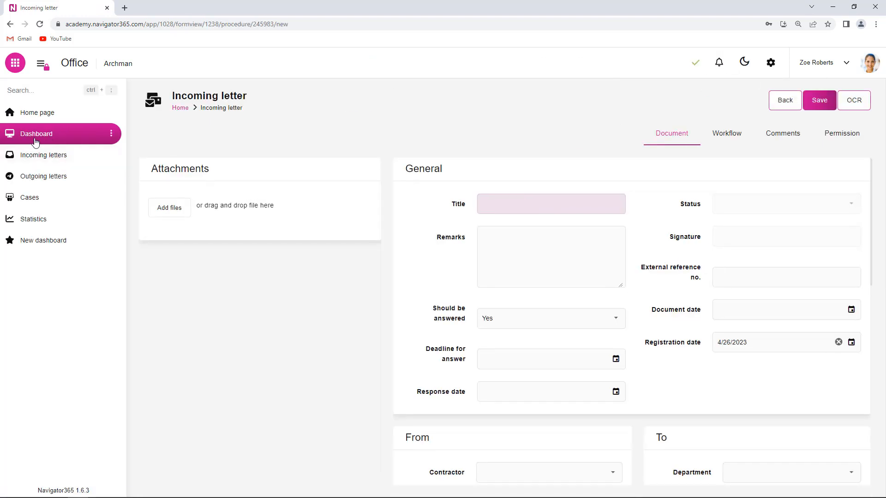
left_click(53, 139)
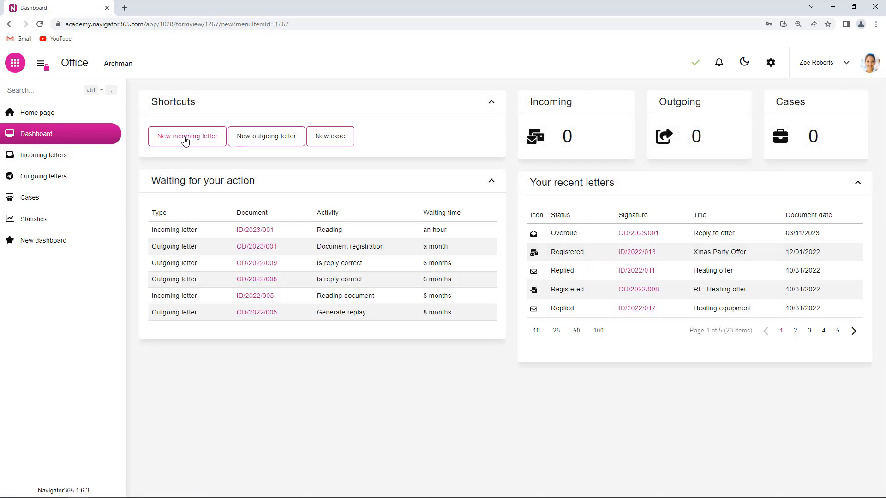
left_click(185, 141)
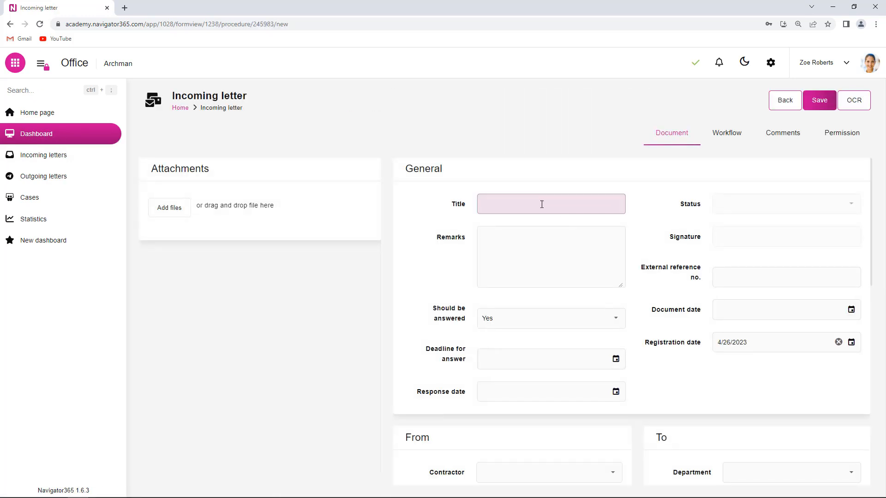
Title the incoming letter 'Test outgoing letter' and choose Octopus Energy ltd as its Contractor
left_click(541, 204)
type("Test outgoing letter")
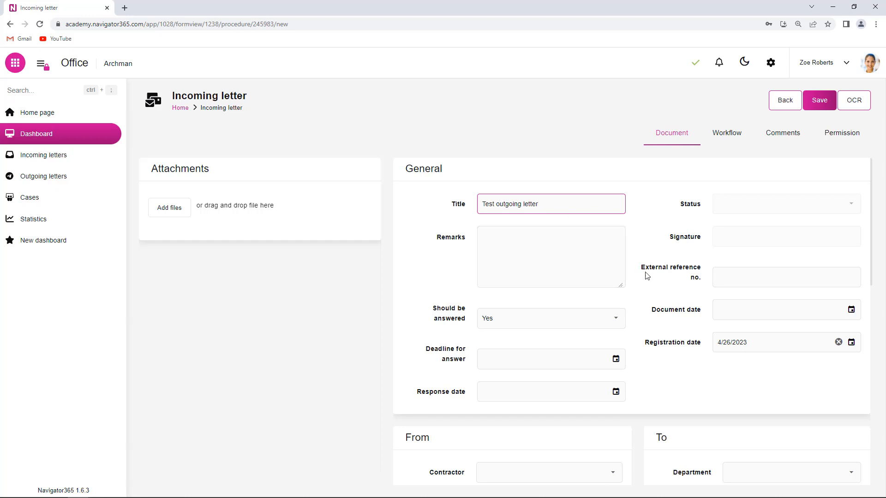
scroll(644, 283, "down", 4)
left_click(614, 288)
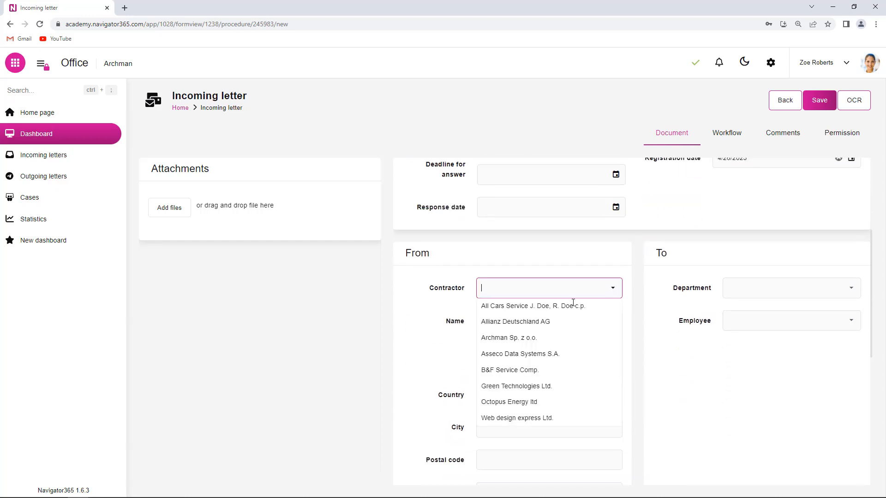
left_click(537, 410)
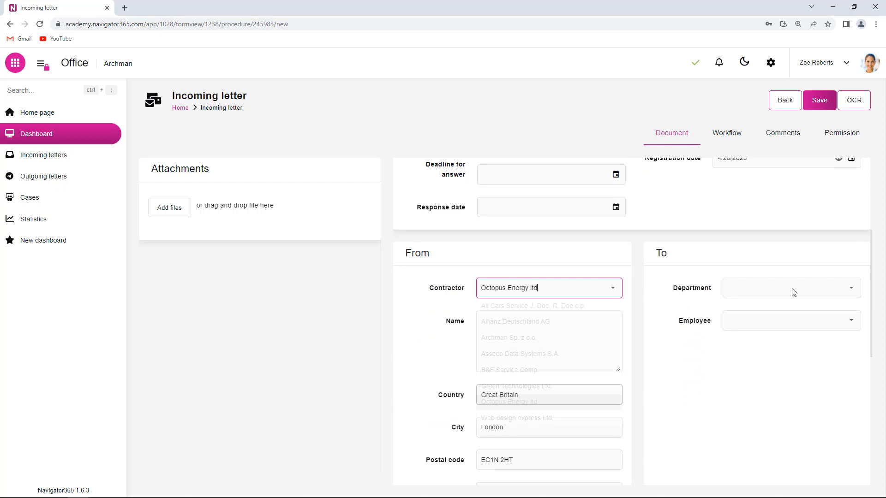
Address the letter to the Controlling Department with the signed-in user as Employee, and save it
left_click(849, 290)
left_click(796, 325)
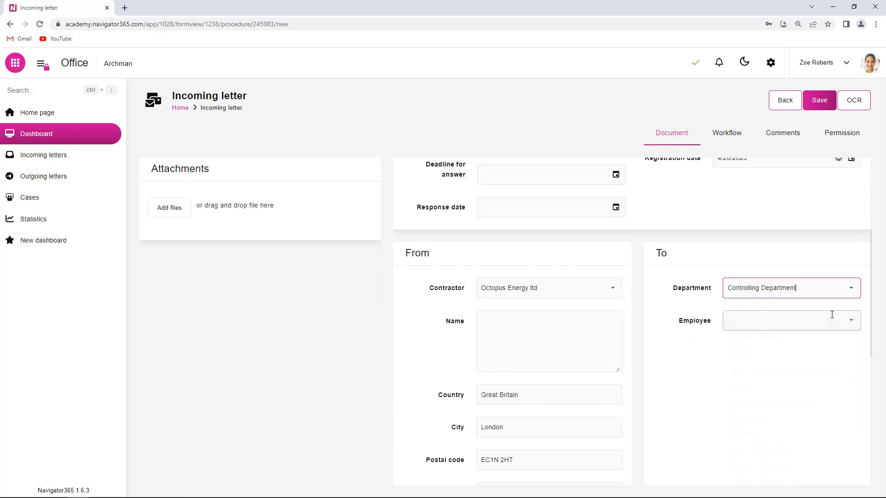
left_click(851, 320)
left_click(761, 355)
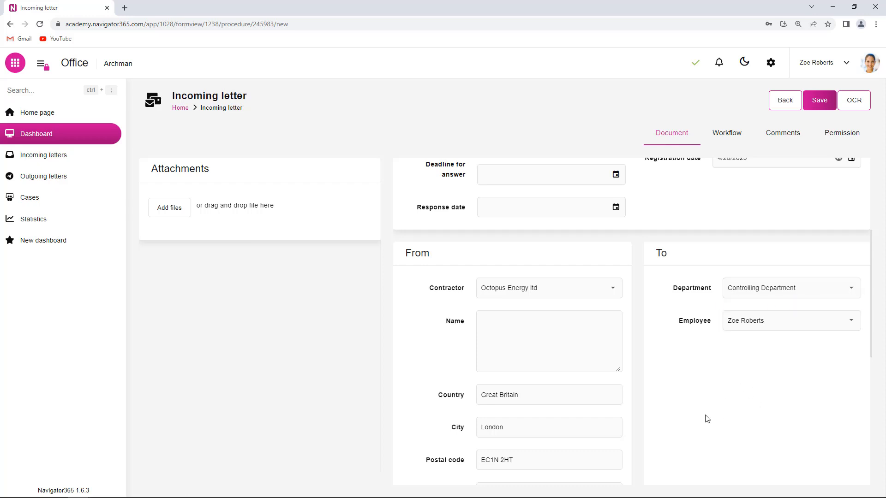
scroll(692, 410, "down", 4)
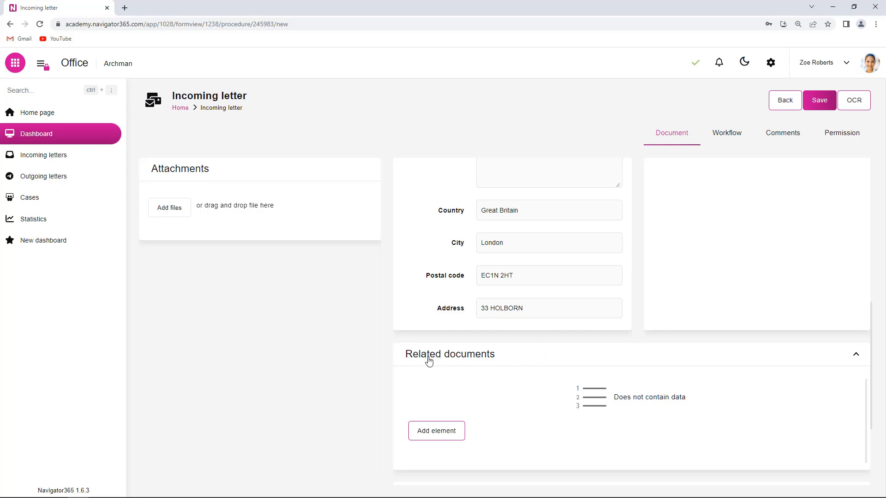
scroll(664, 316, "up", 8)
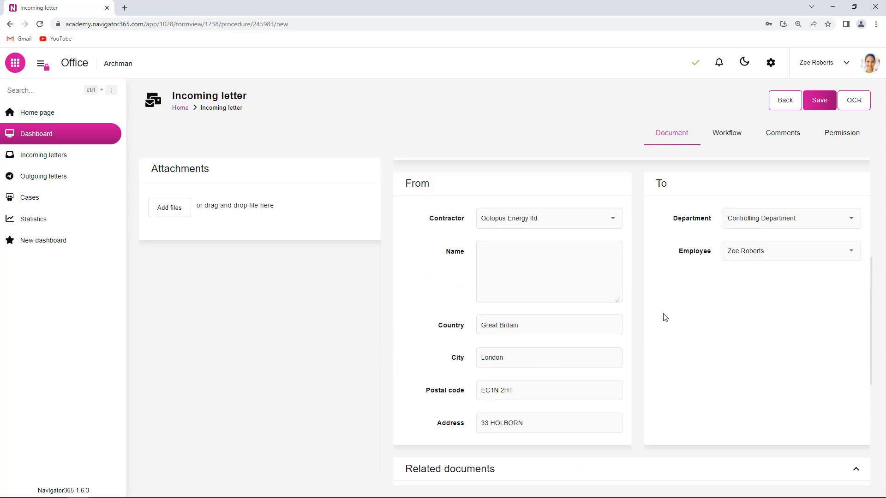
left_click(820, 101)
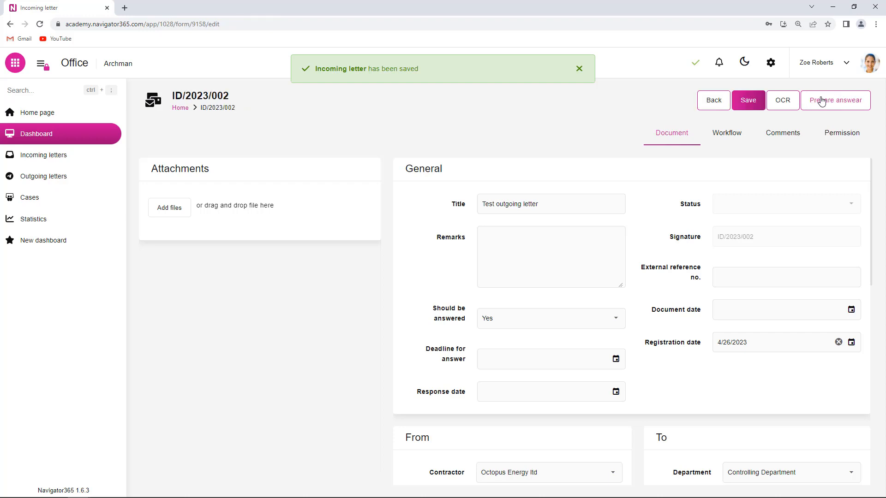
Show the procedure diagram of the saved incoming letter's workflow to check its current activity
left_click(727, 134)
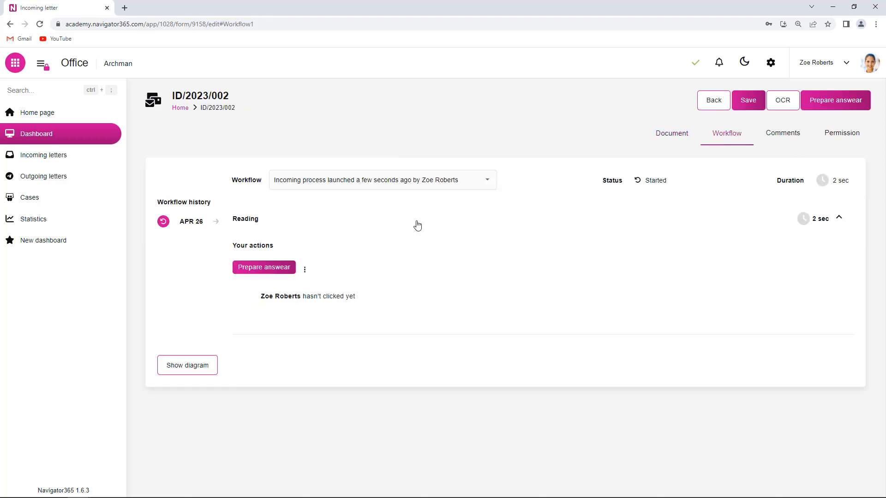
left_click(168, 372)
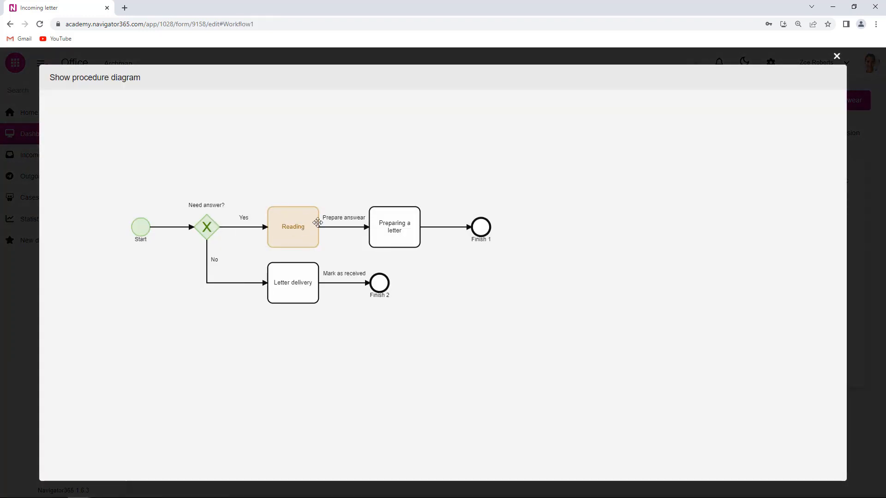
Close the procedure diagram and run the 'Prepare answear' action for the incoming letter's Reading activity
left_click(836, 55)
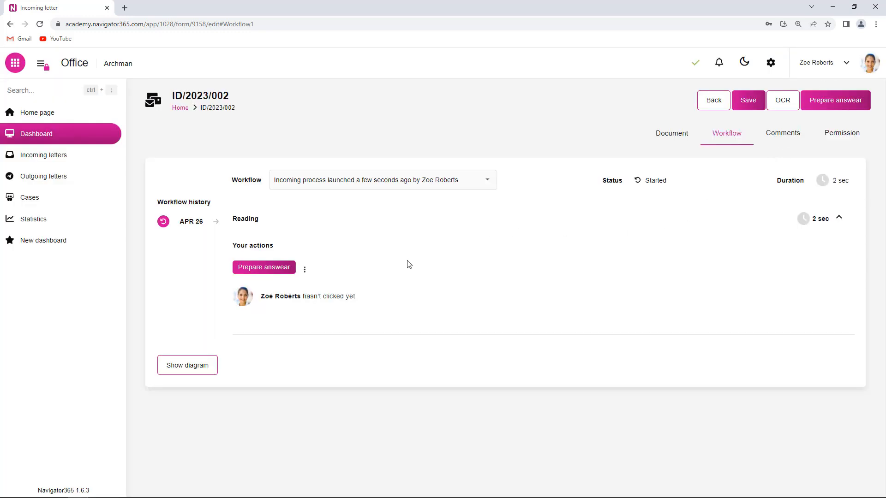
left_click(263, 271)
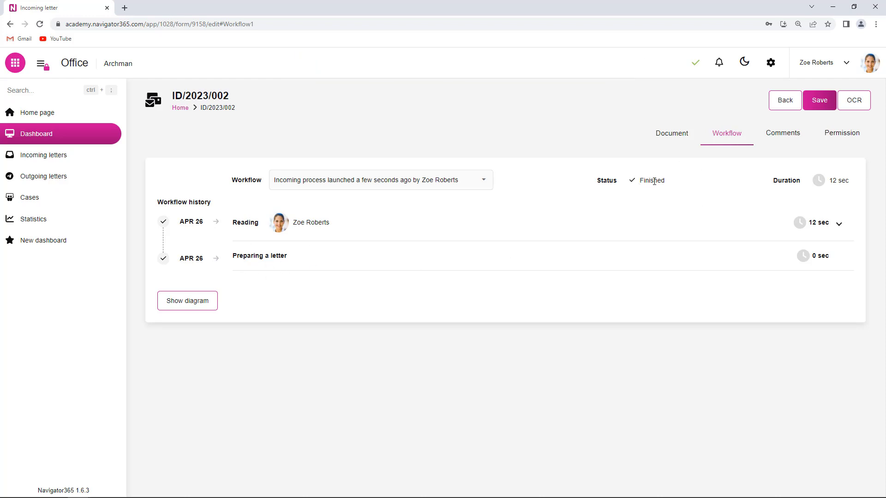
Open the outgoing reply listed under the incoming letter's Related documents and check its General, From and To fields
left_click(669, 137)
scroll(636, 201, "down", 10)
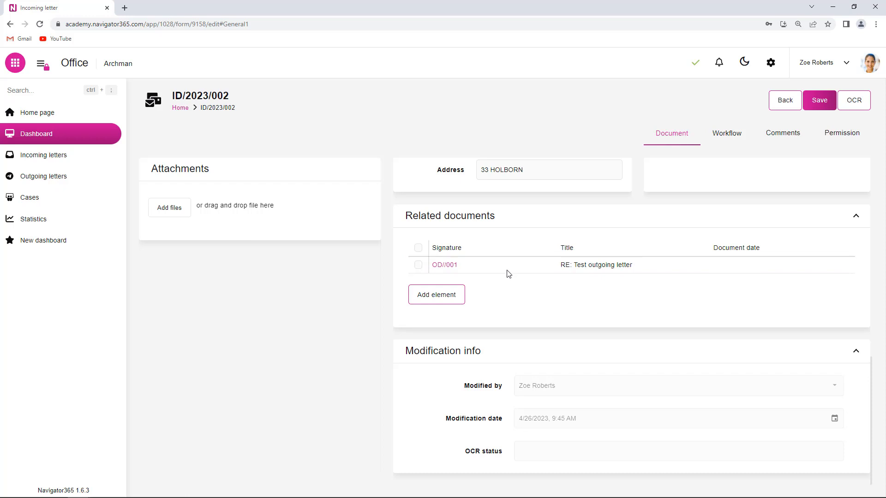
left_click(442, 266)
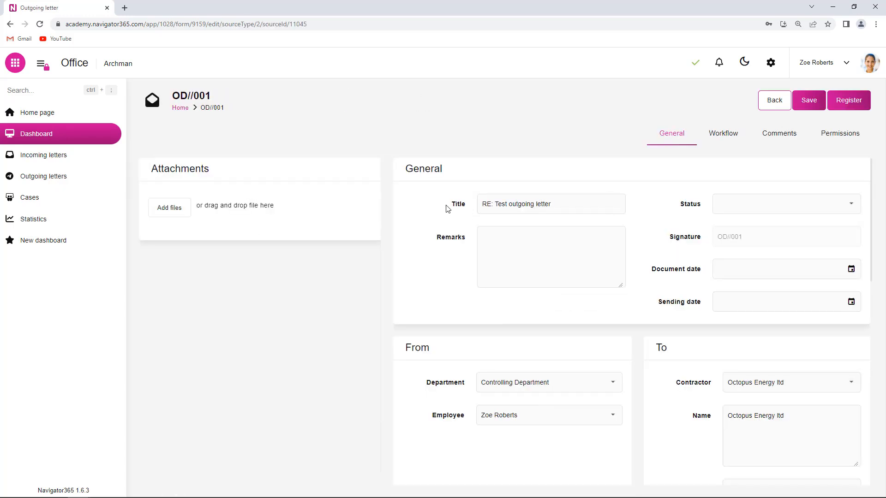
scroll(480, 306, "down", 2)
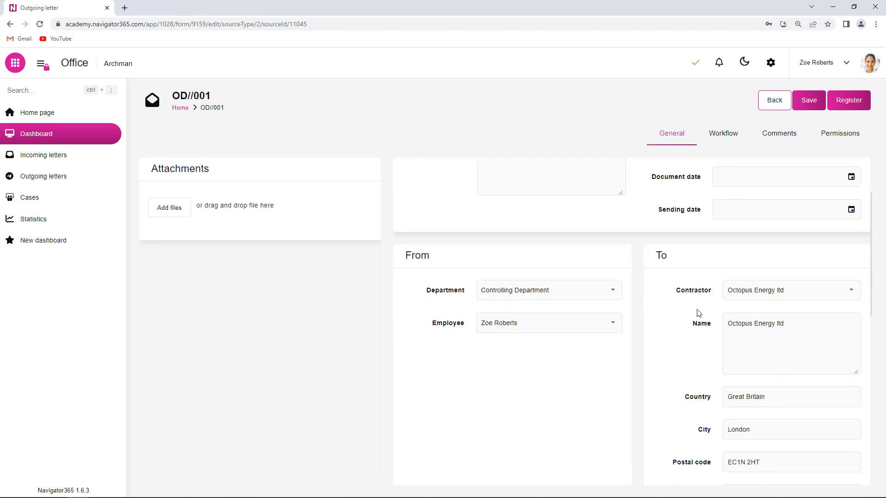
scroll(657, 293, "down", 3)
scroll(657, 294, "up", 5)
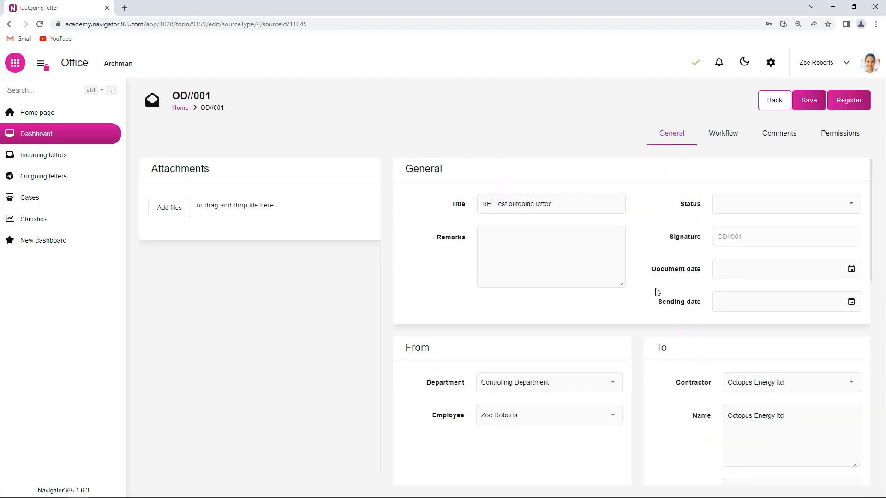